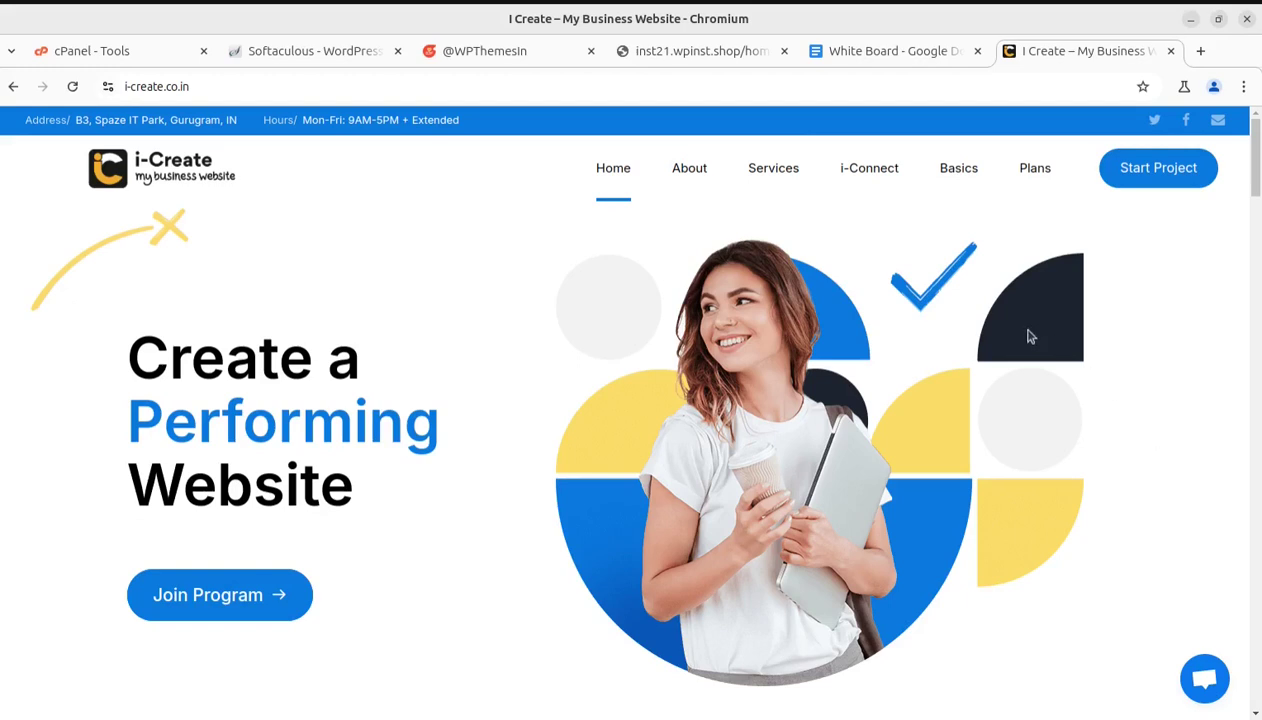
Show the White Board question about endlessly loading internal WordPress pages.
left_click(838, 63)
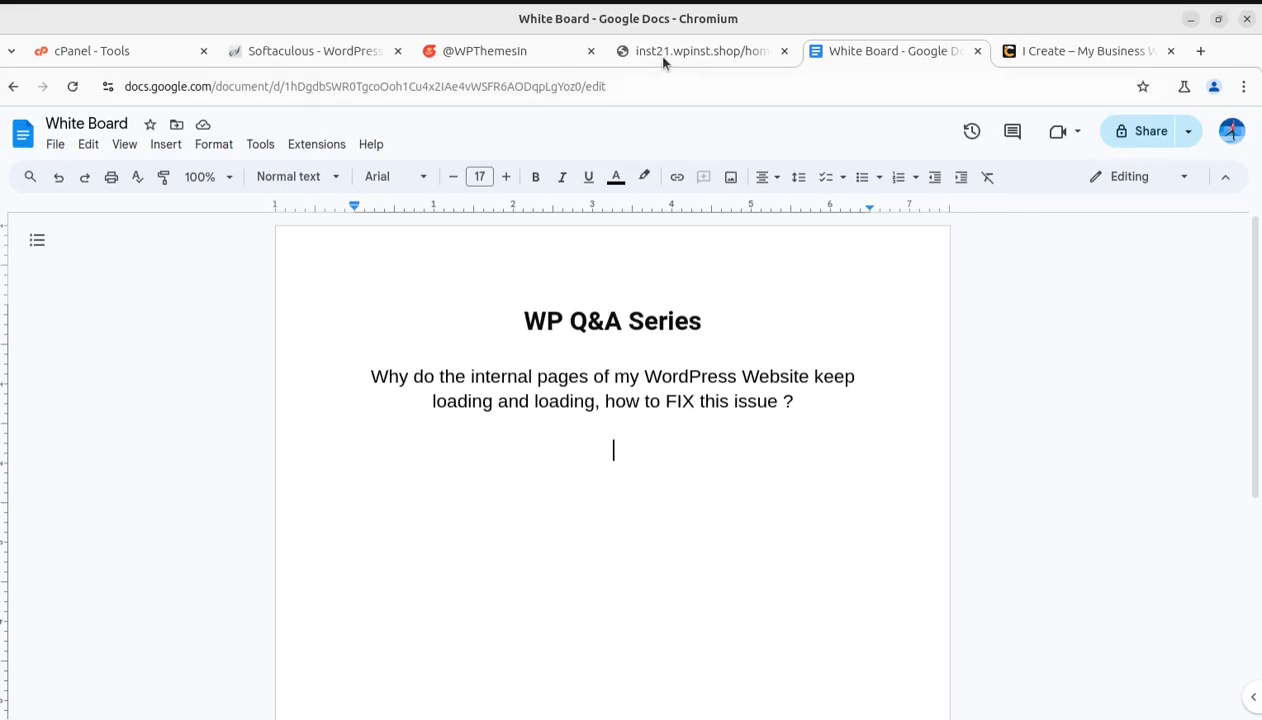
Browse the Careox demo previews, then close and reopen the Demos overlay.
left_click(509, 54)
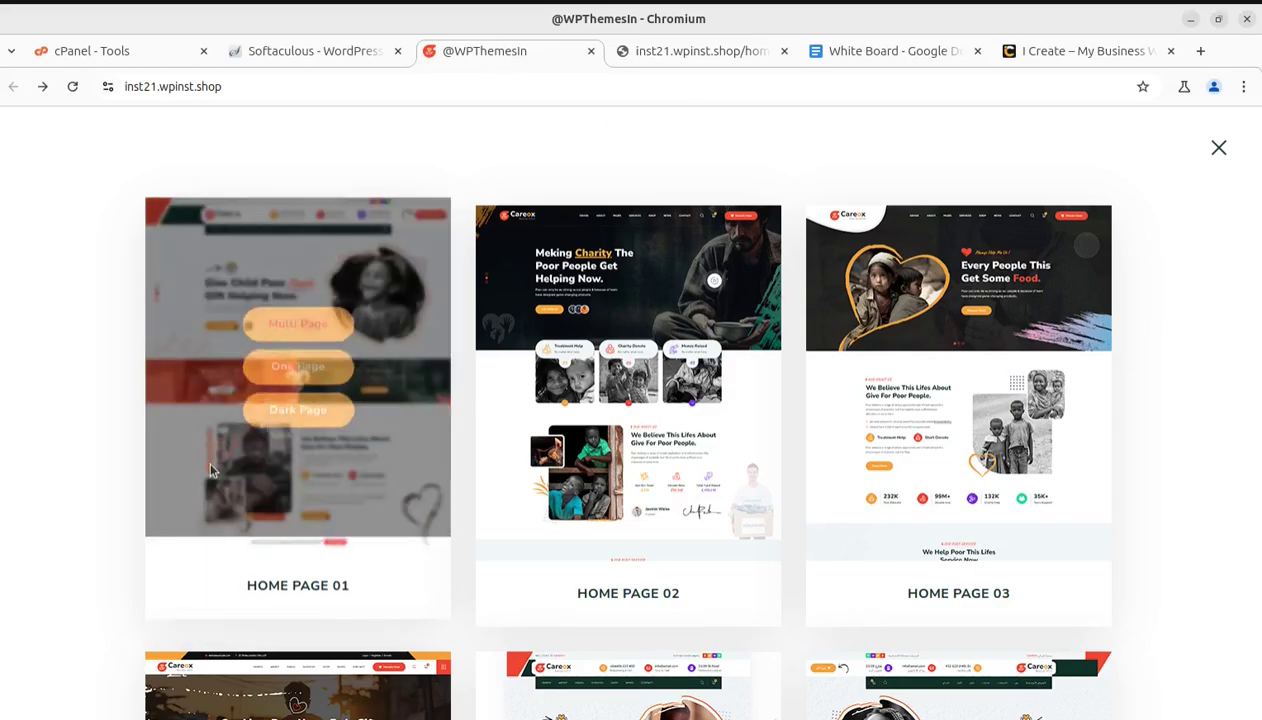
scroll(630, 290, "down", 3)
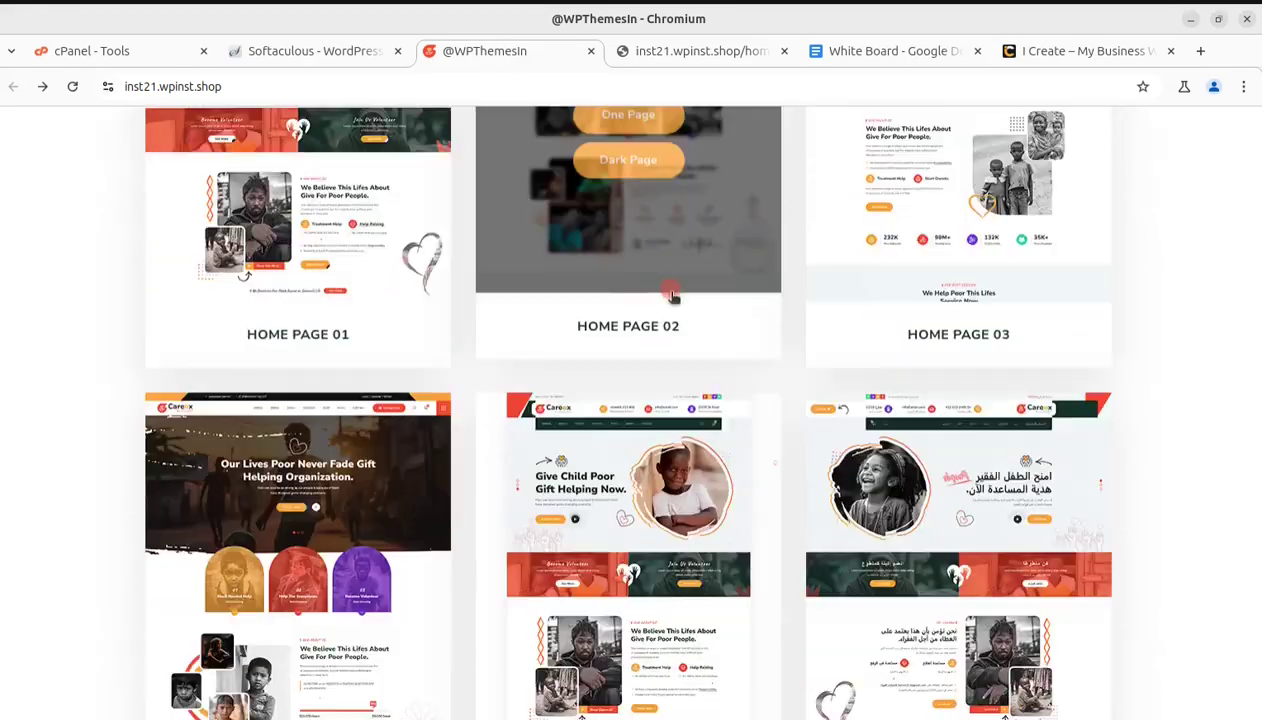
scroll(640, 292, "down", 2)
scroll(660, 296, "up", 5)
left_click(1216, 148)
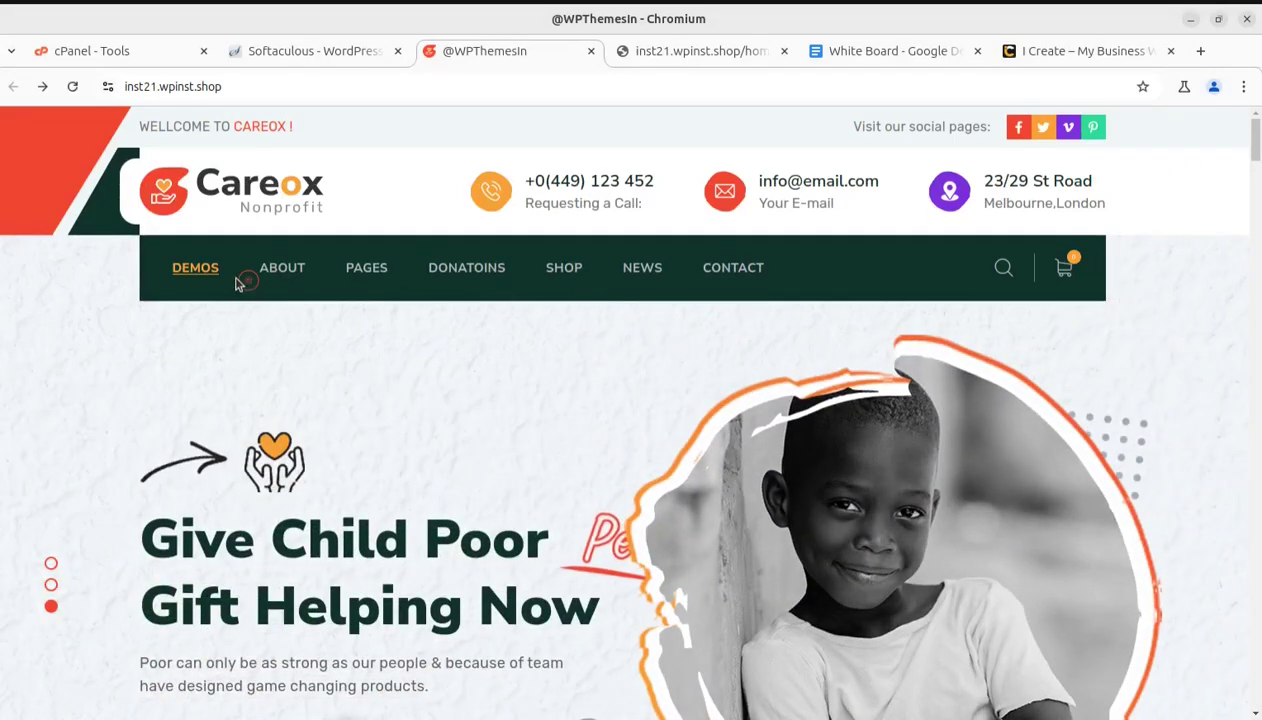
left_click(208, 276)
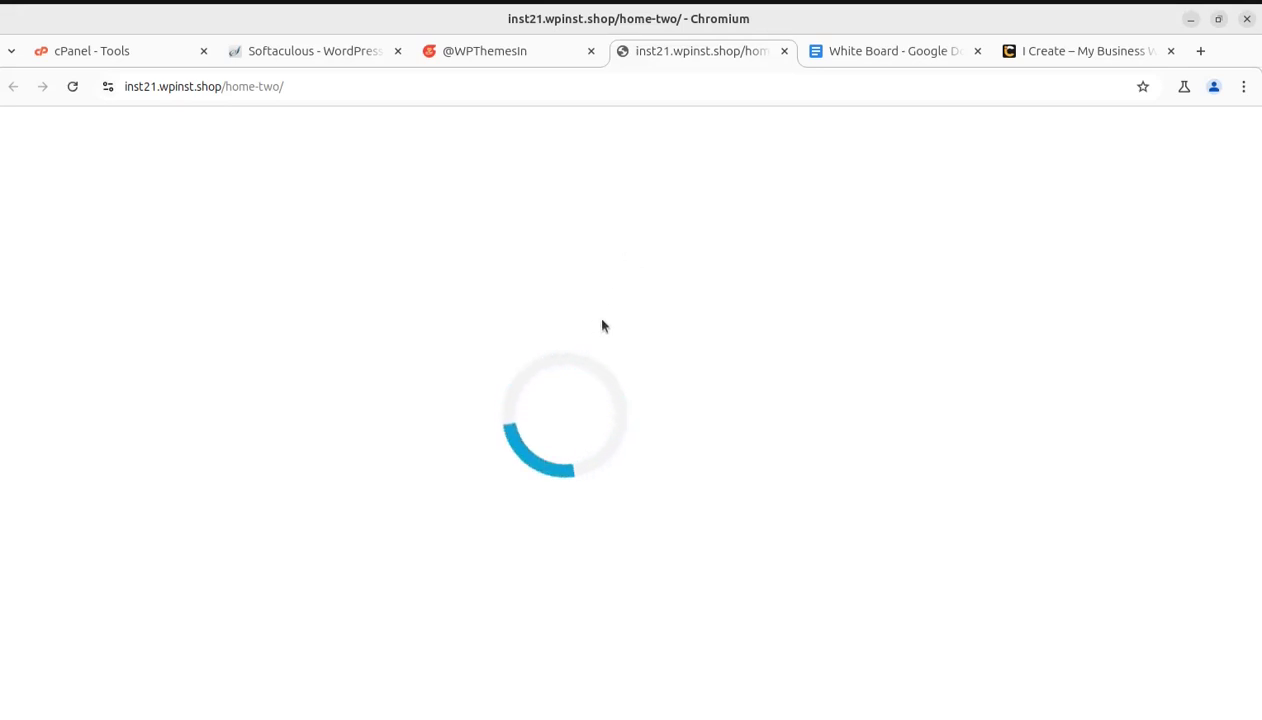
Inspect the home-two URL path in the address bar, then return to the Careox demo previews.
double_click(214, 86)
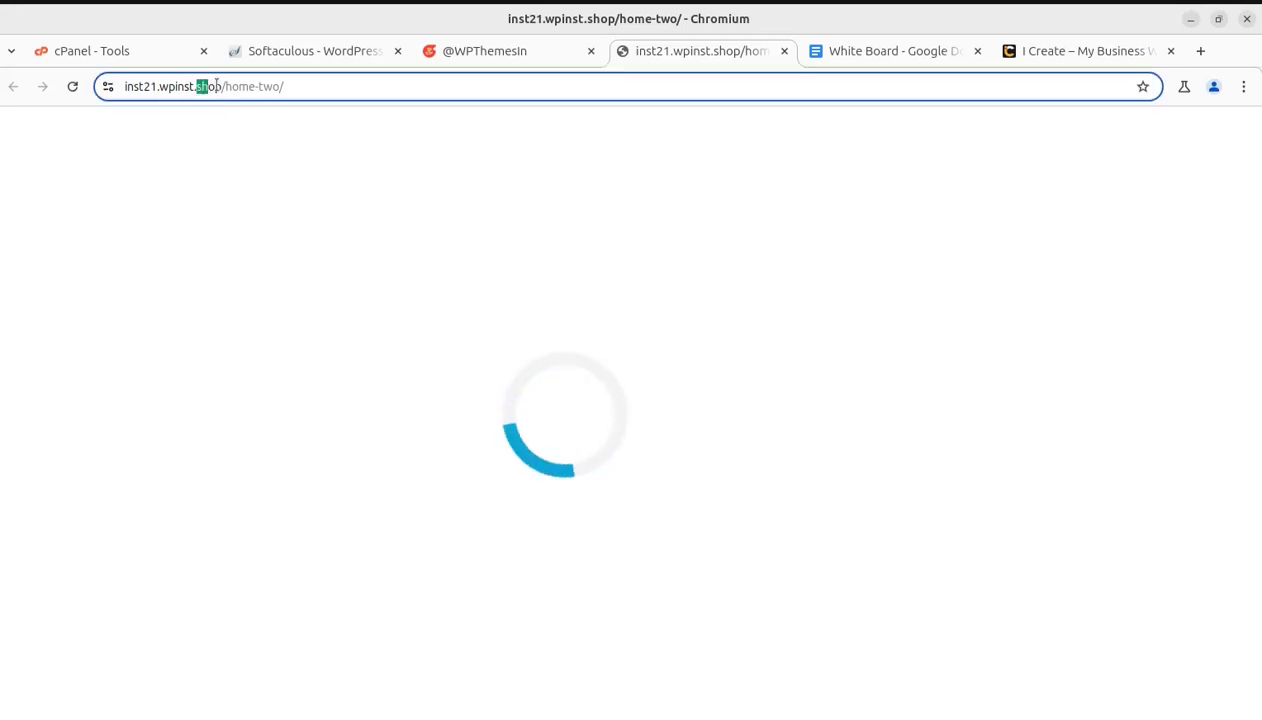
left_click_drag(216, 86, 300, 90)
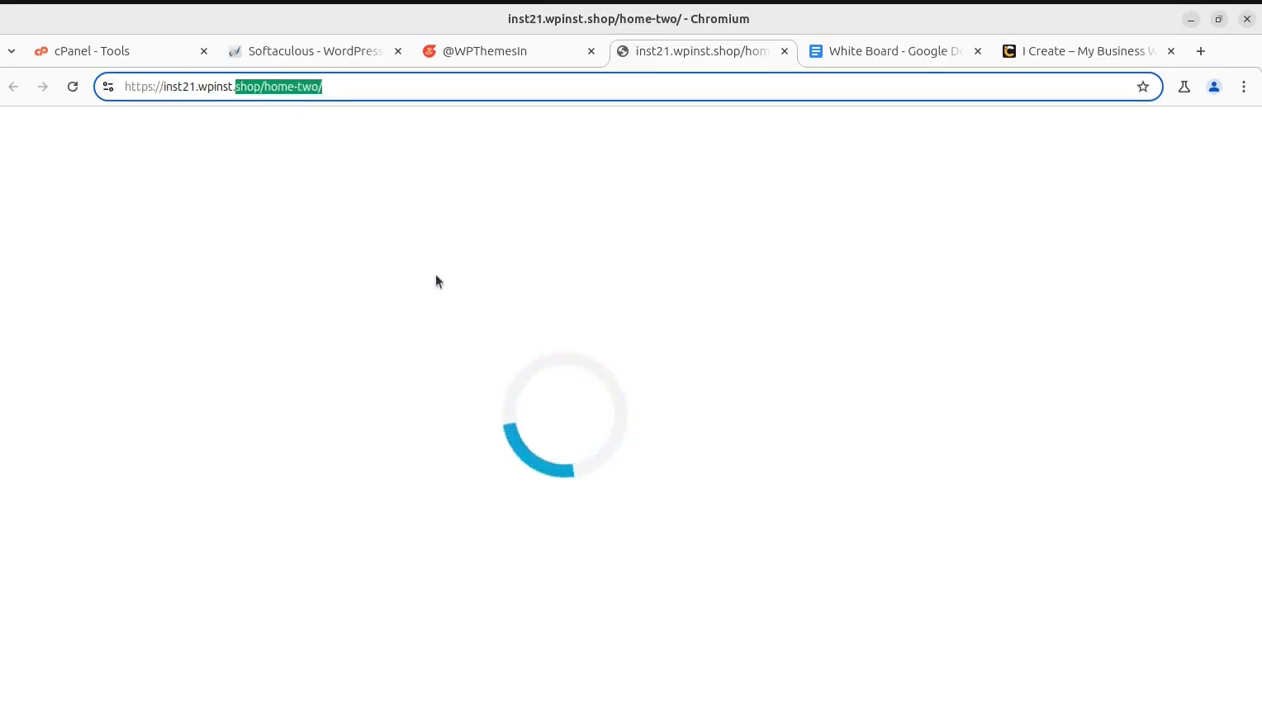
left_click(397, 381)
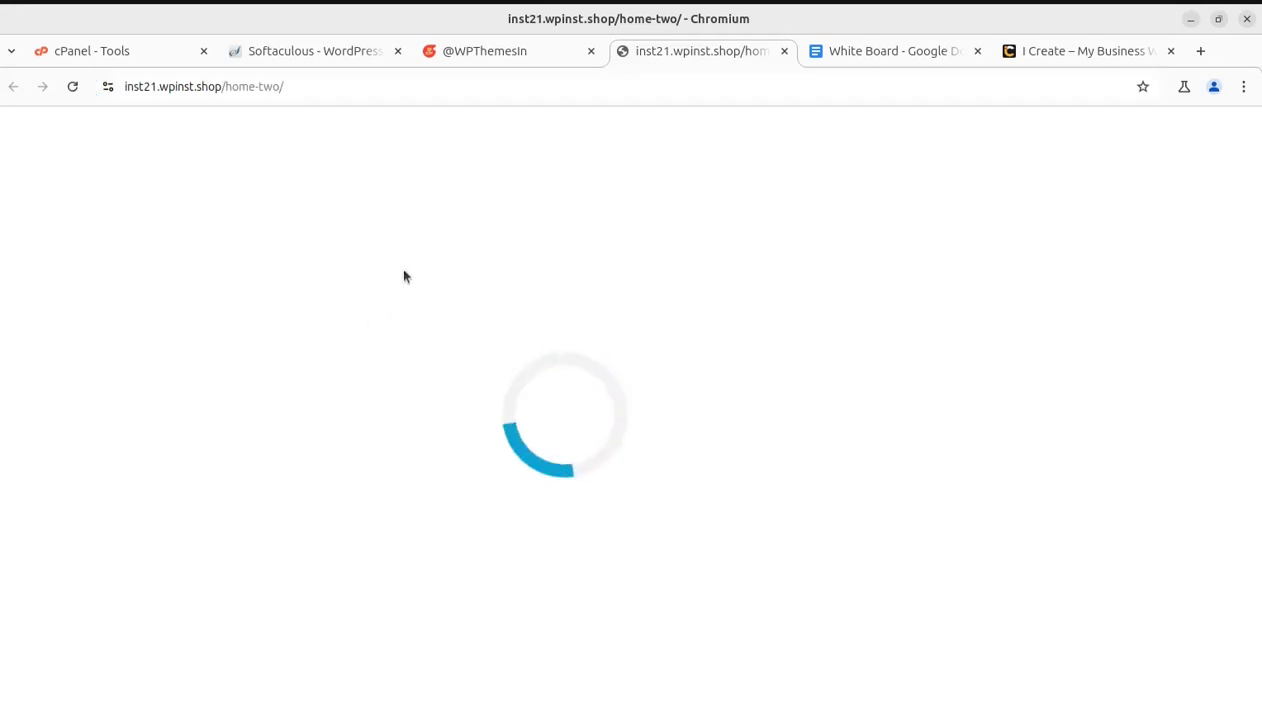
left_click(455, 52)
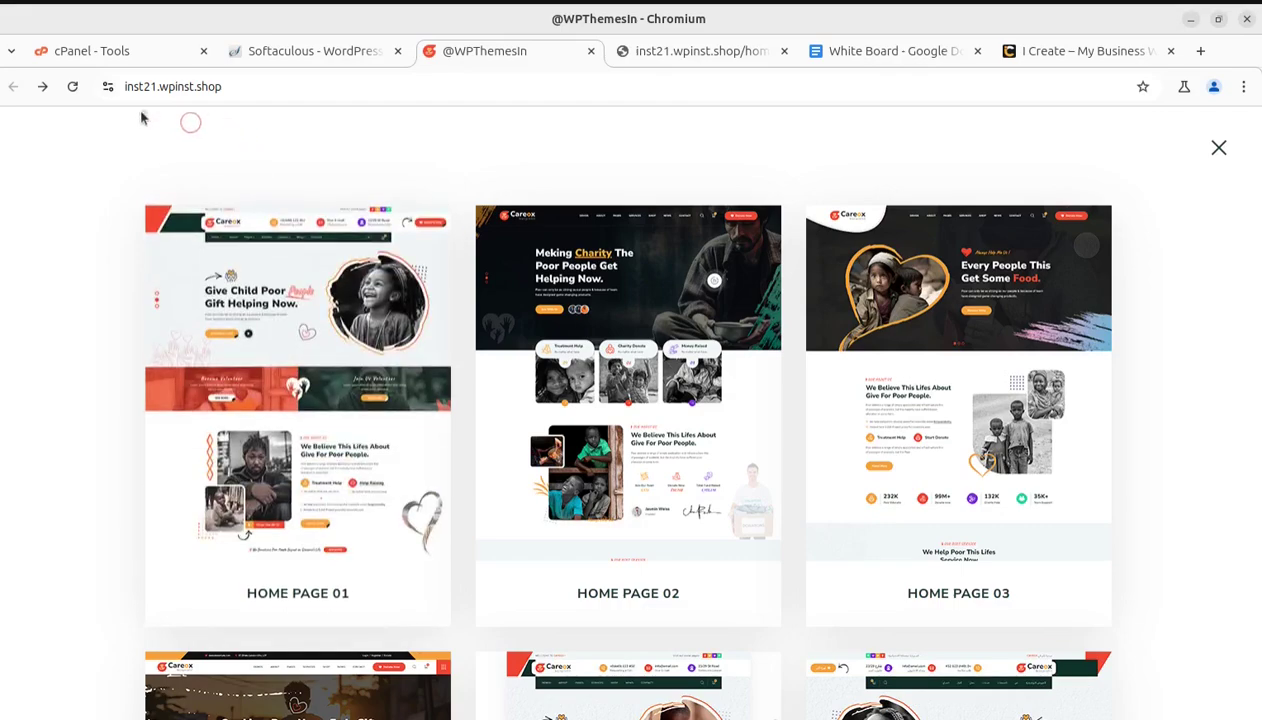
Close the Careox demo previews overlay and switch to the site management page.
left_click(1216, 233)
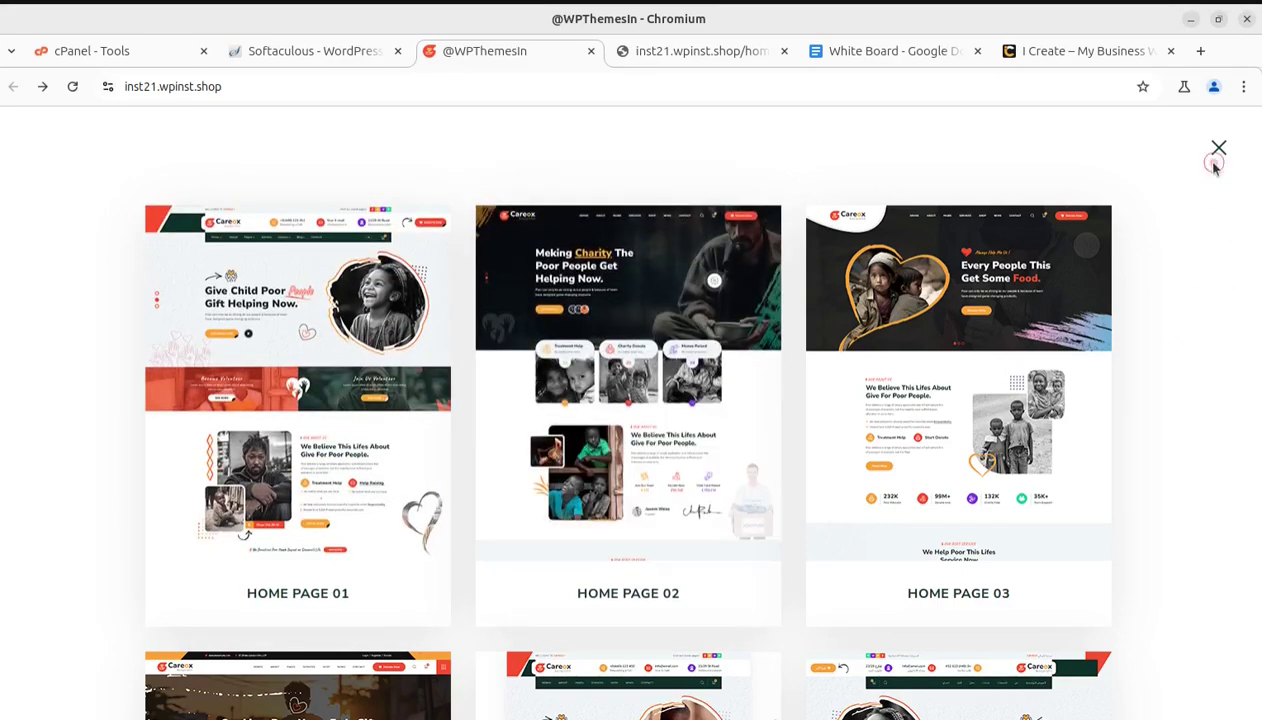
left_click(1216, 150)
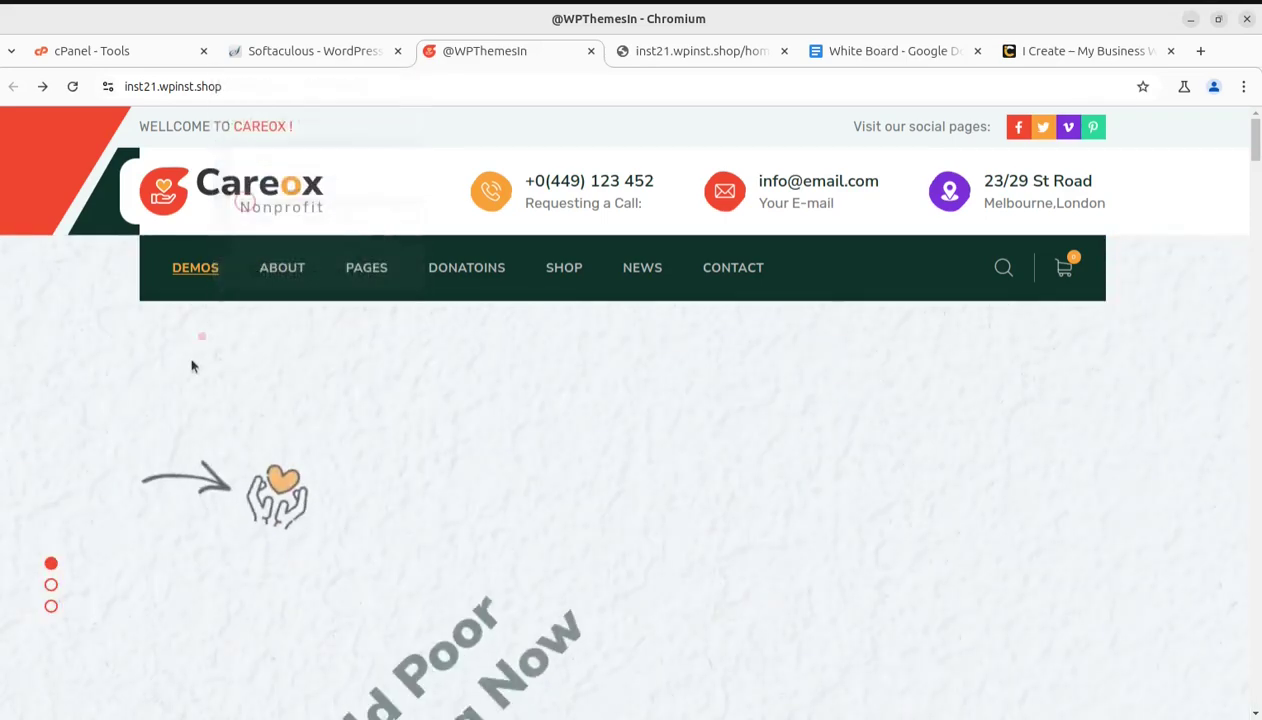
left_click(304, 50)
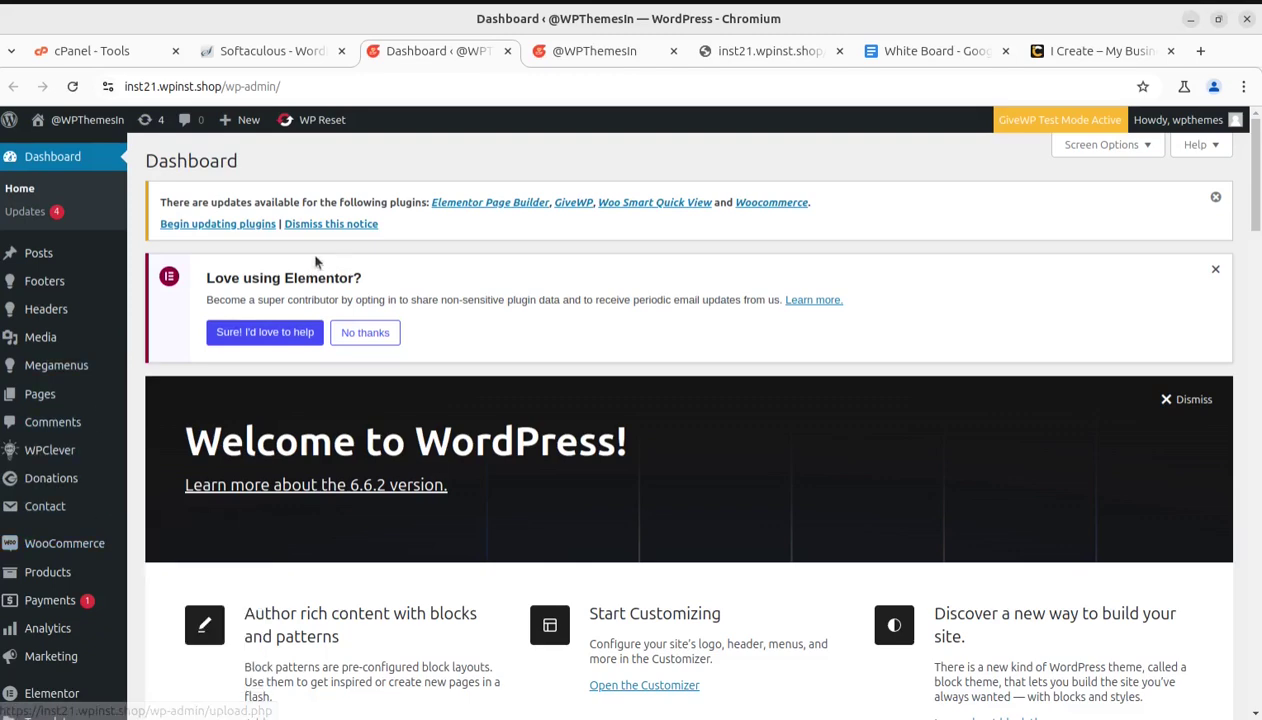
Open All Pages in a new tab, then recheck the still-spinning home-two page.
scroll(200, 445, "down", 3)
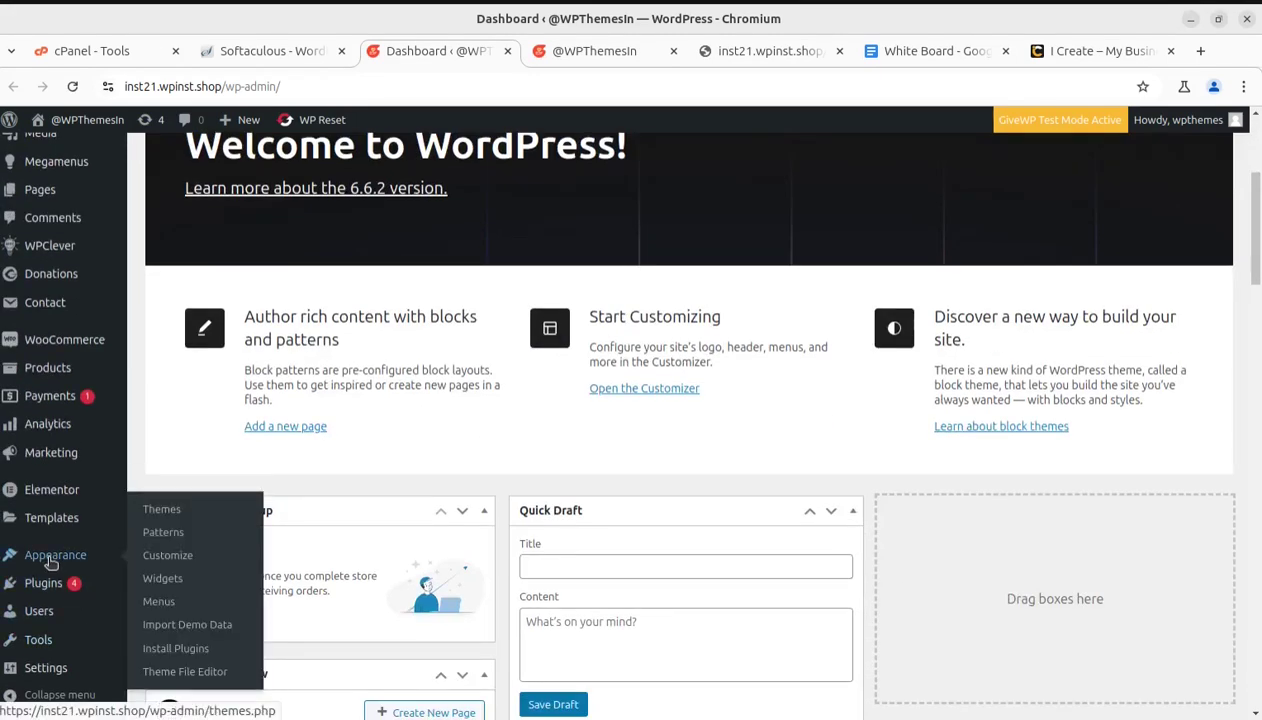
scroll(70, 525, "up", 3)
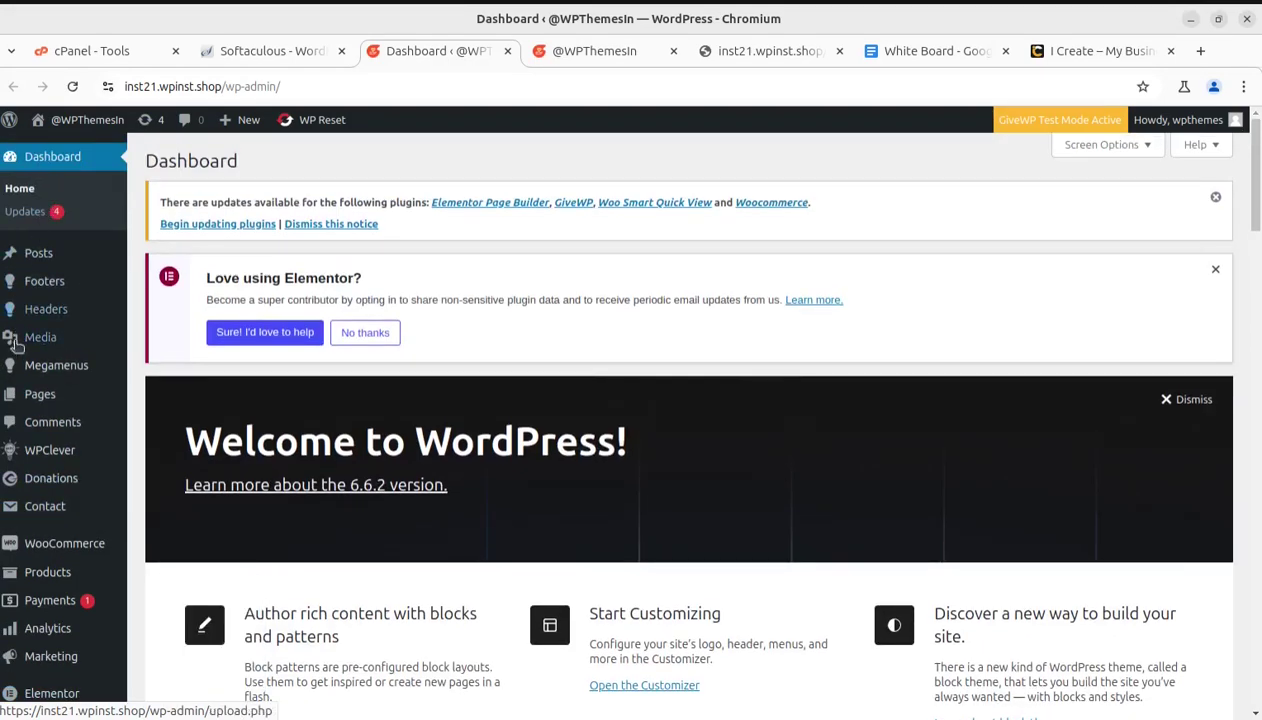
mouse_move(40, 393)
middle_click(163, 400)
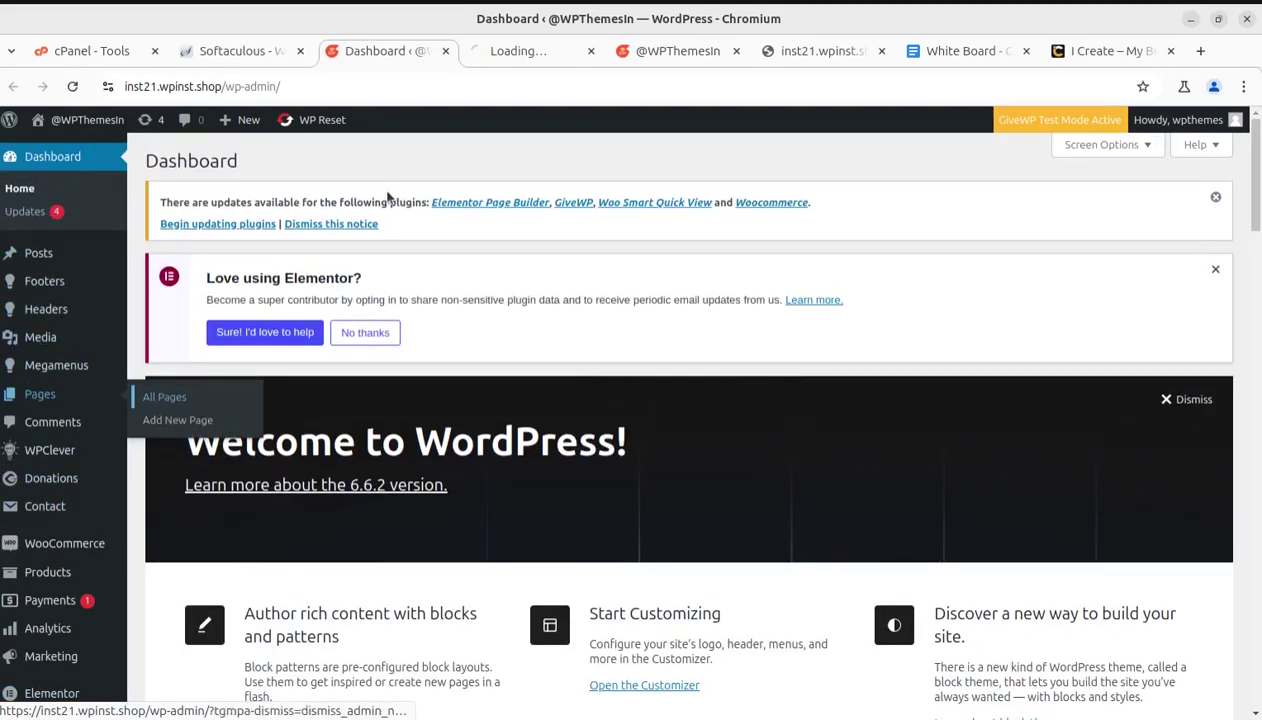
left_click(484, 68)
left_click(676, 50)
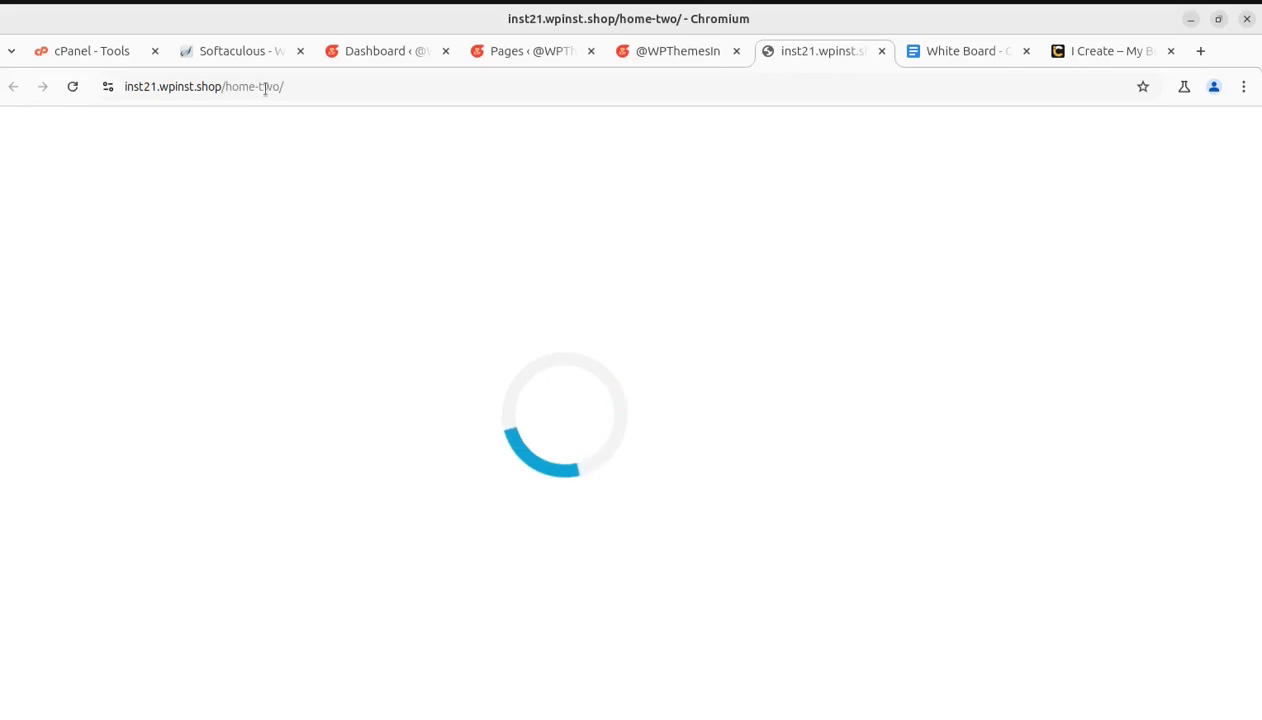
Go to the pages list's second page and open Home Two in a new tab.
left_click(511, 52)
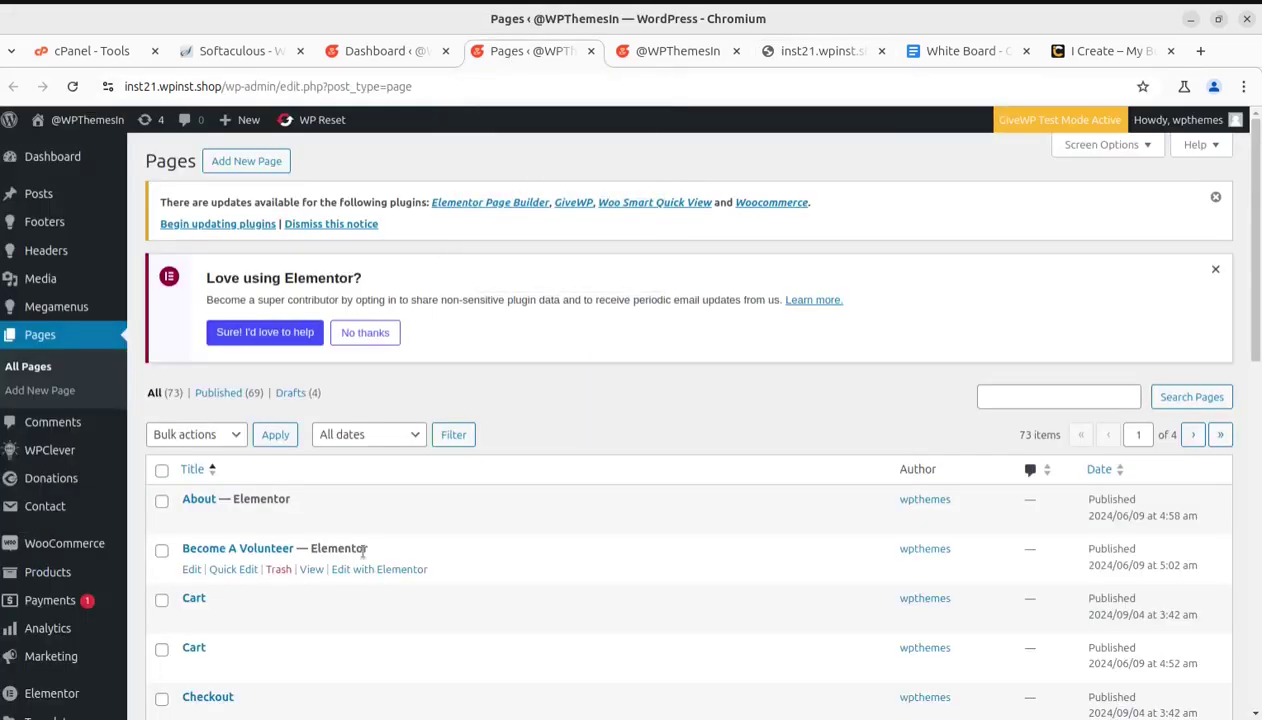
scroll(355, 538, "down", 5)
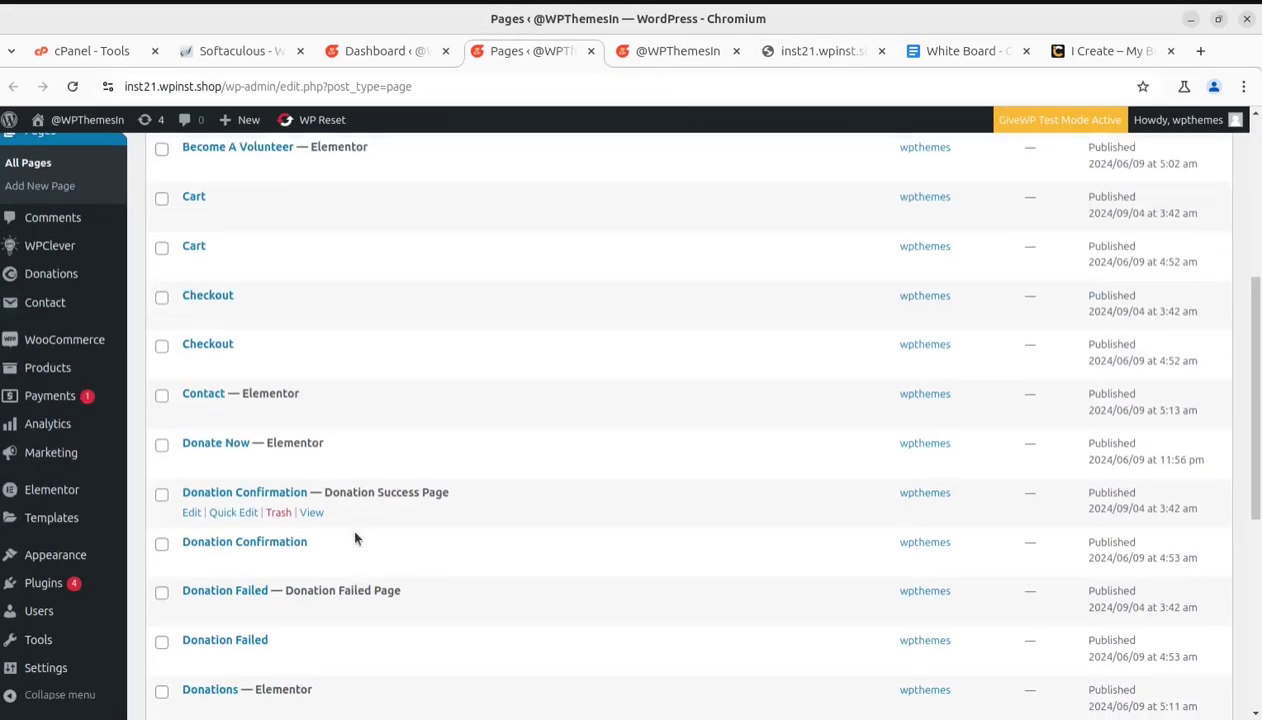
scroll(355, 538, "down", 2)
scroll(355, 538, "down", 2)
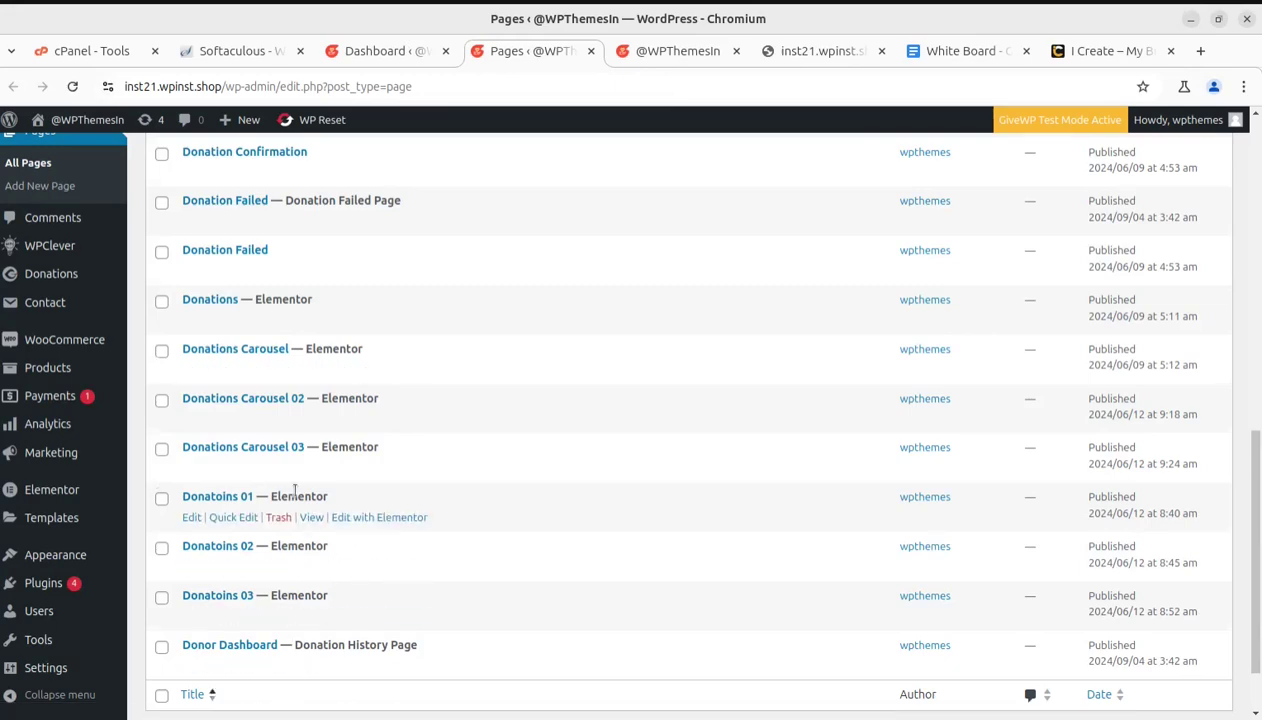
scroll(400, 620, "down", 2)
left_click(1190, 648)
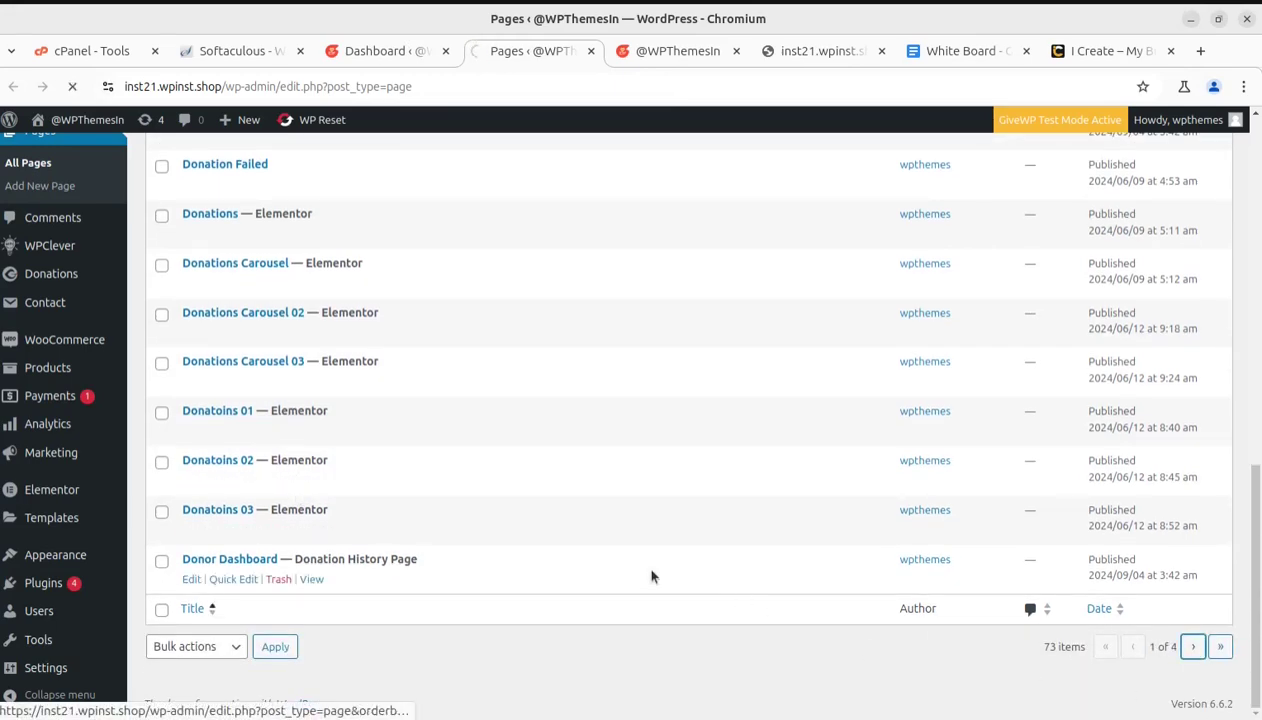
scroll(375, 556, "down", 4)
scroll(375, 560, "down", 3)
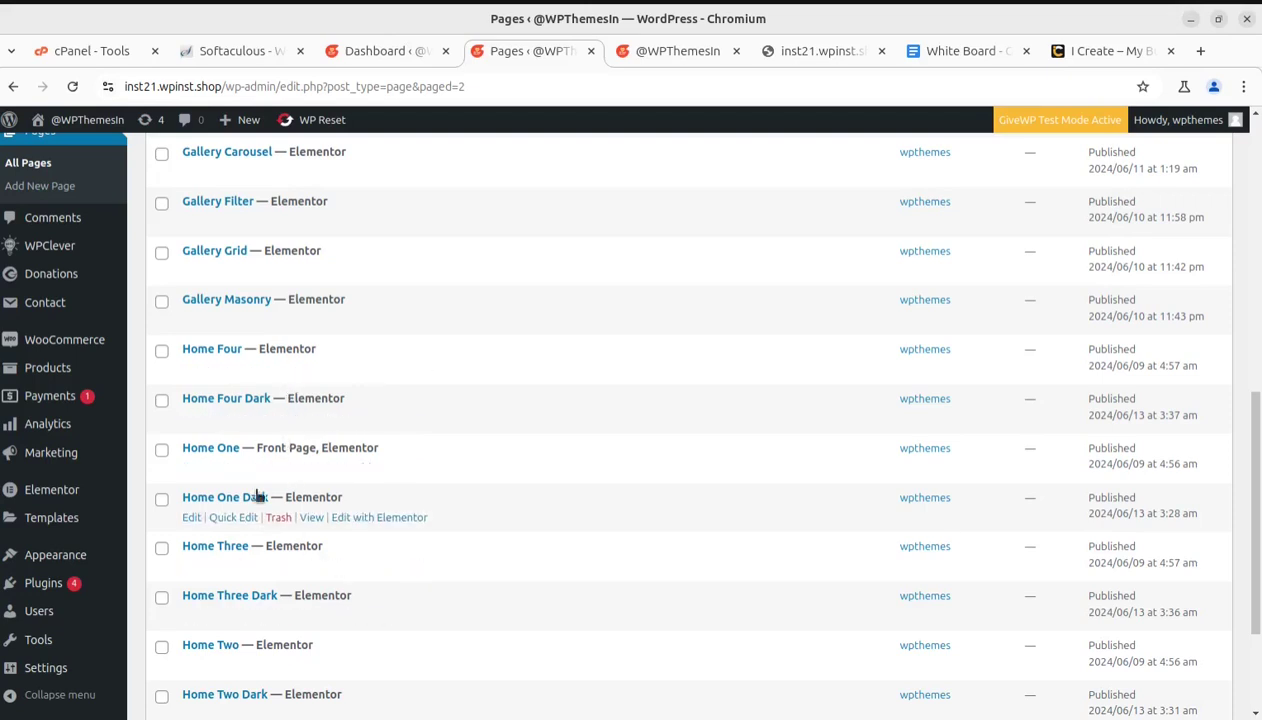
scroll(270, 515, "down", 1)
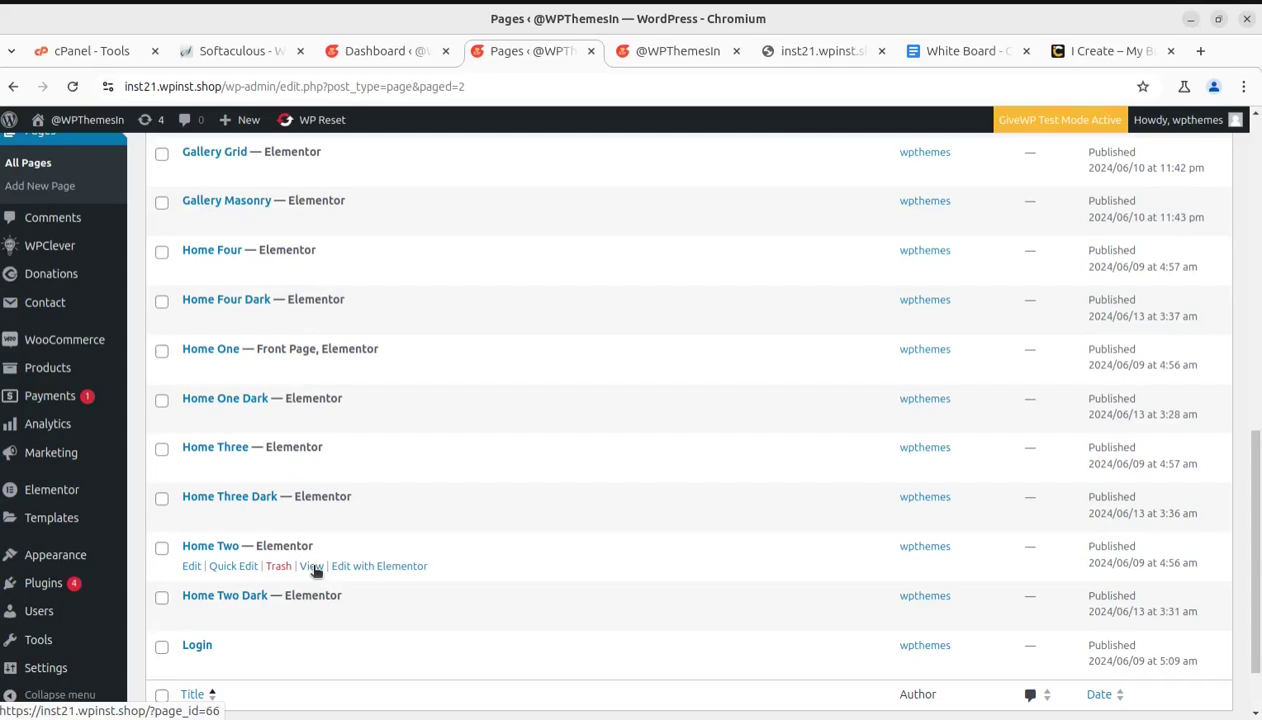
middle_click(313, 570)
View, close and reopen the Home Two tab to confirm it loads, then return to Pages.
left_click(588, 51)
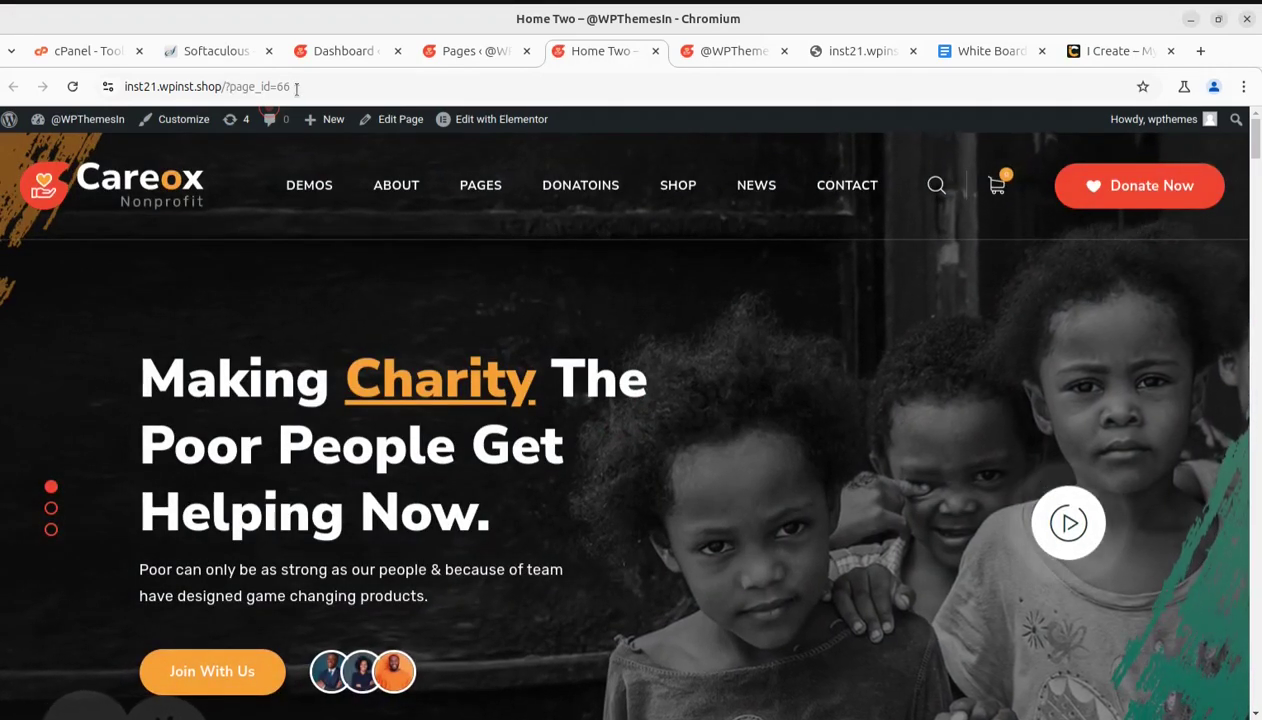
left_click(655, 51)
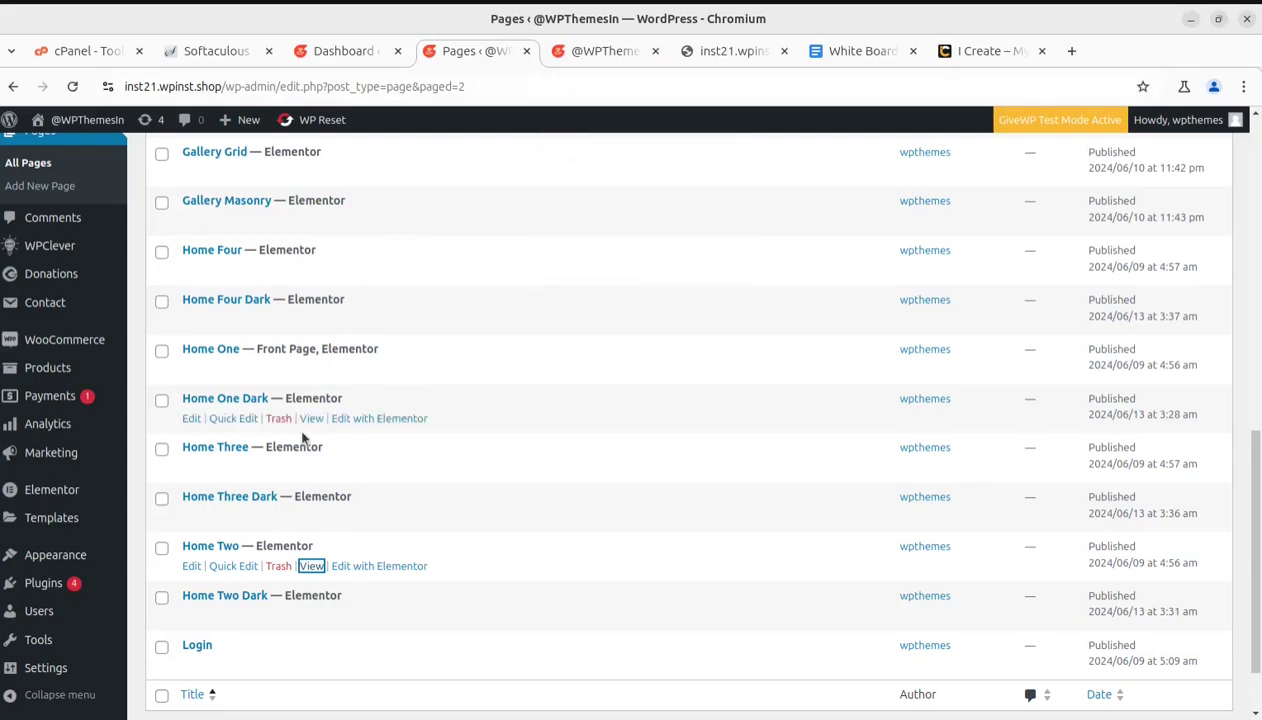
middle_click(310, 566)
left_click(581, 51)
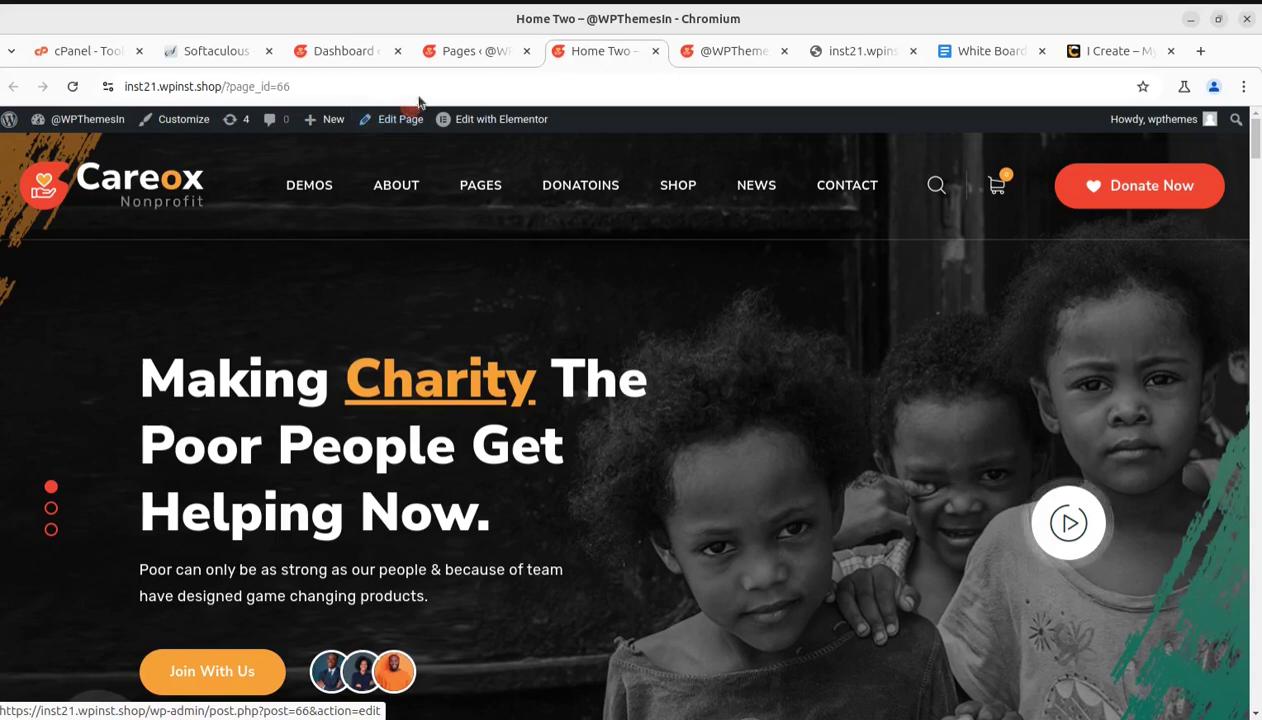
left_click(446, 56)
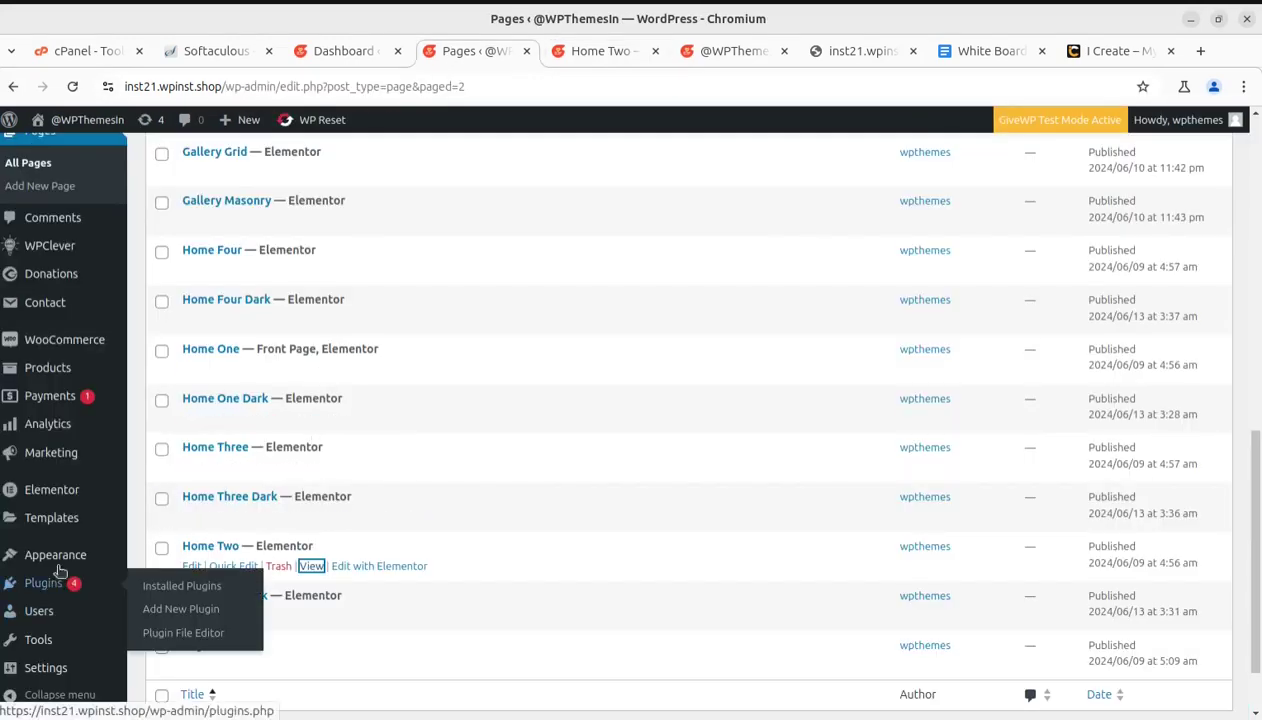
Open Permalink Settings and inspect the Plain structure's example URL.
scroll(57, 650, "down", 2)
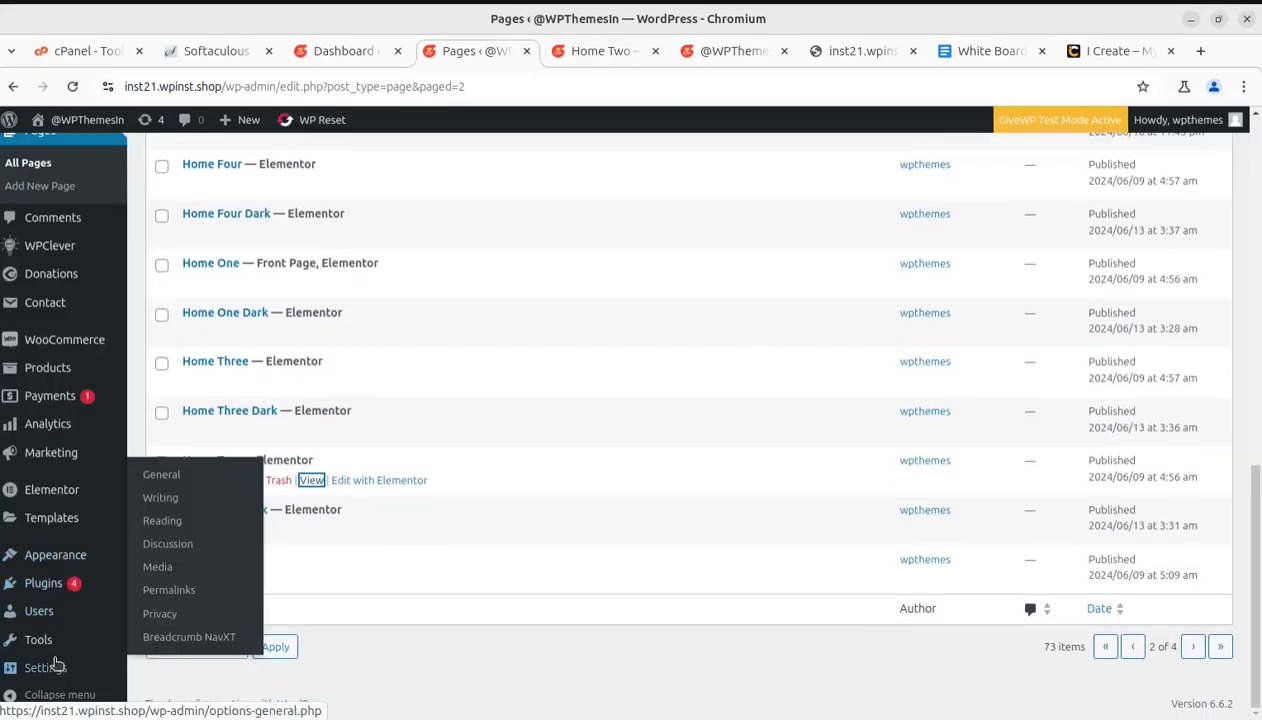
left_click(169, 592)
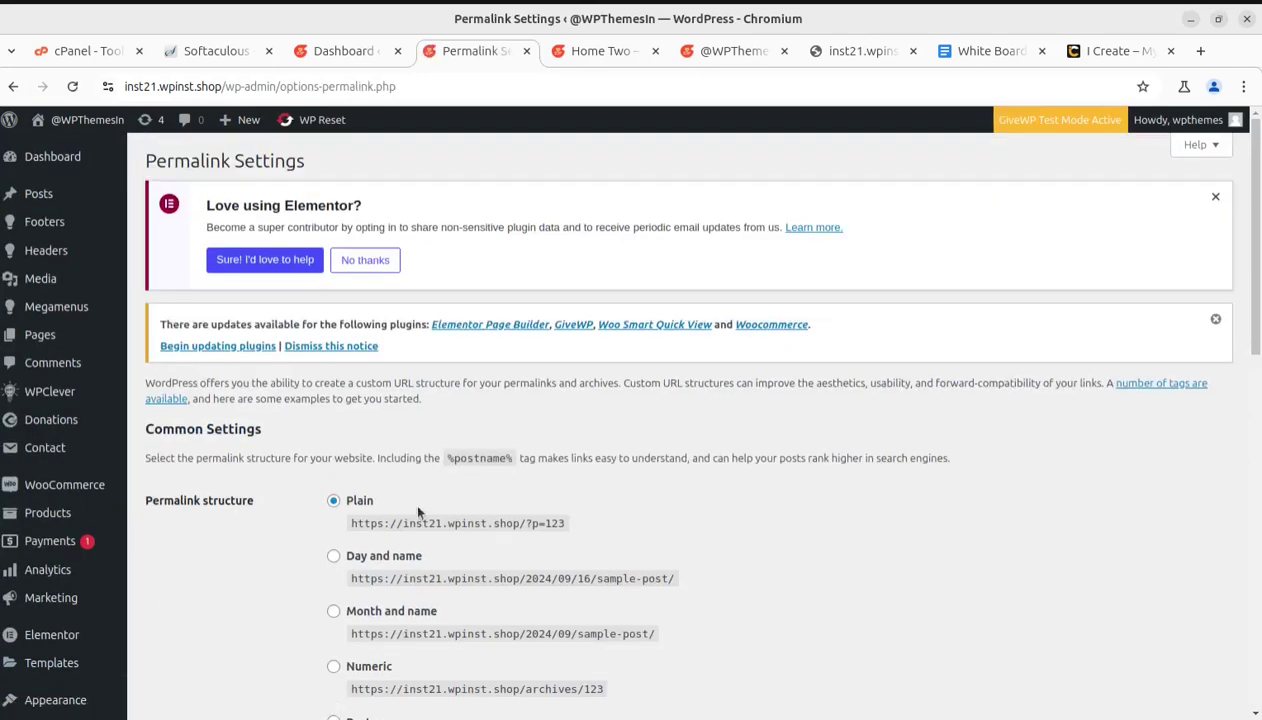
scroll(411, 498, "down", 4)
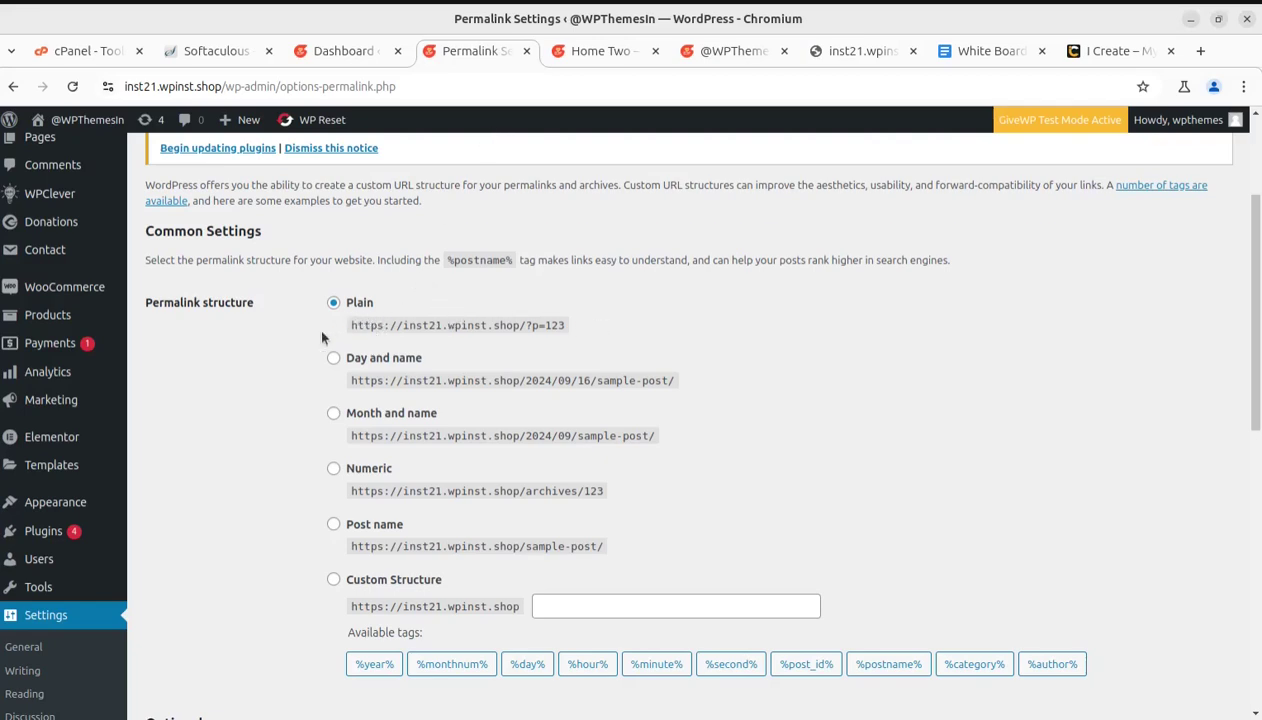
left_click_drag(351, 325, 580, 320)
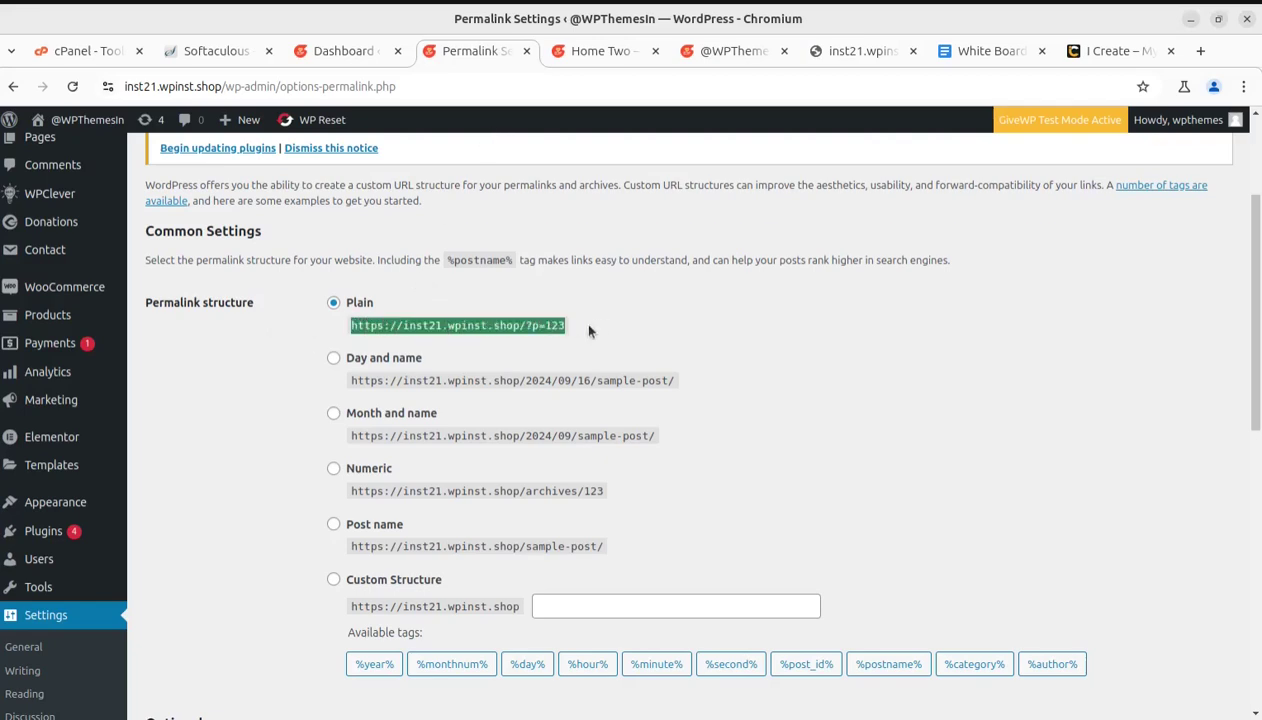
left_click(619, 337)
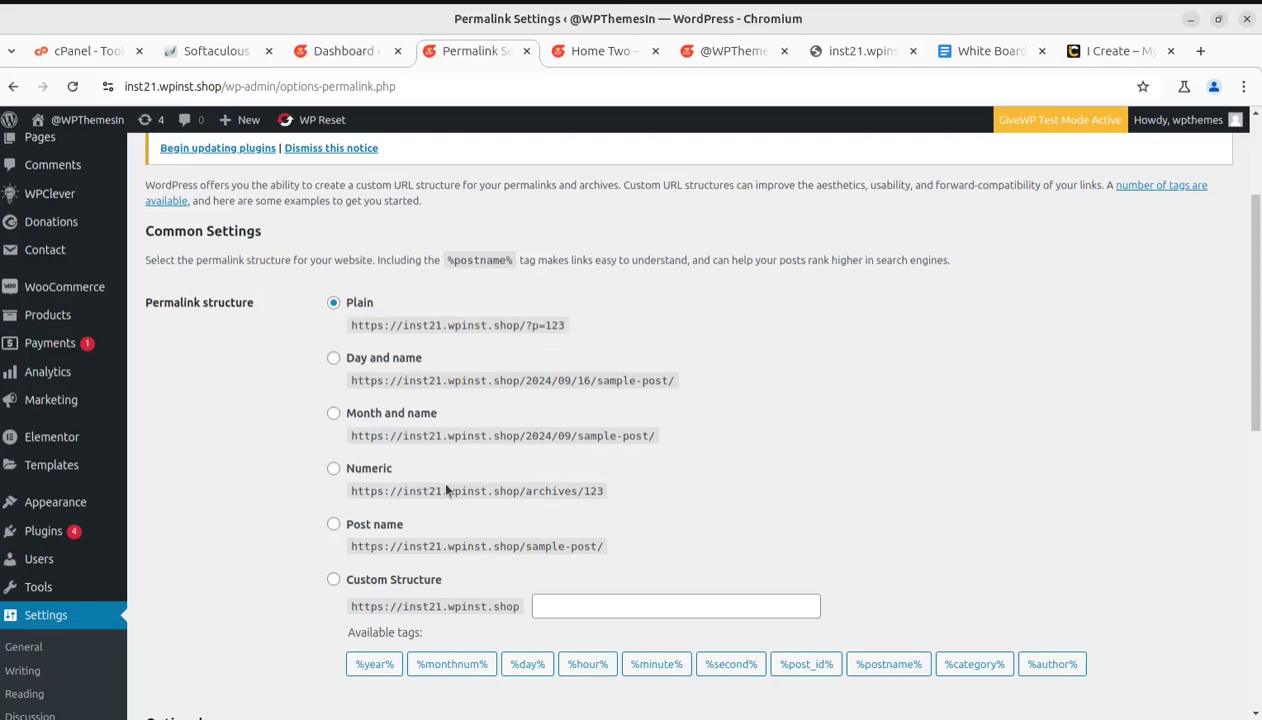
scroll(446, 489, "down", 2)
Check that the Careox /home-two/ page still spins, then return to Permalink Settings.
left_click(709, 50)
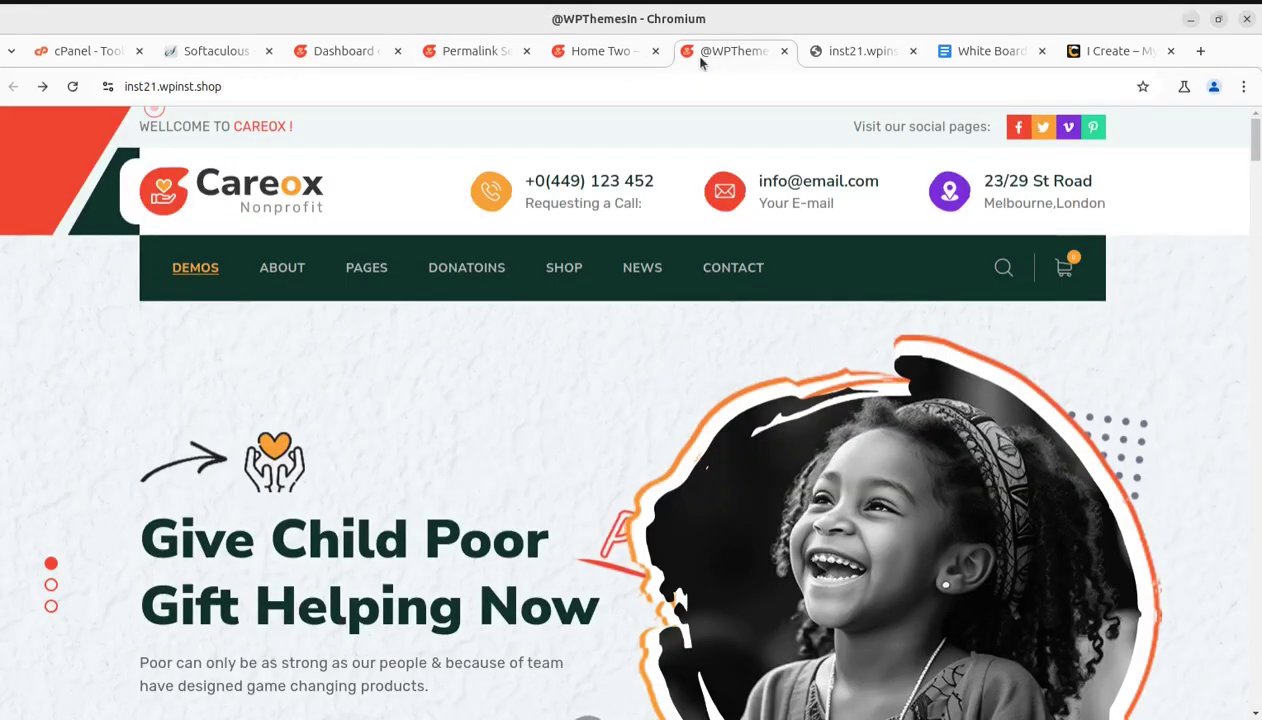
left_click(838, 58)
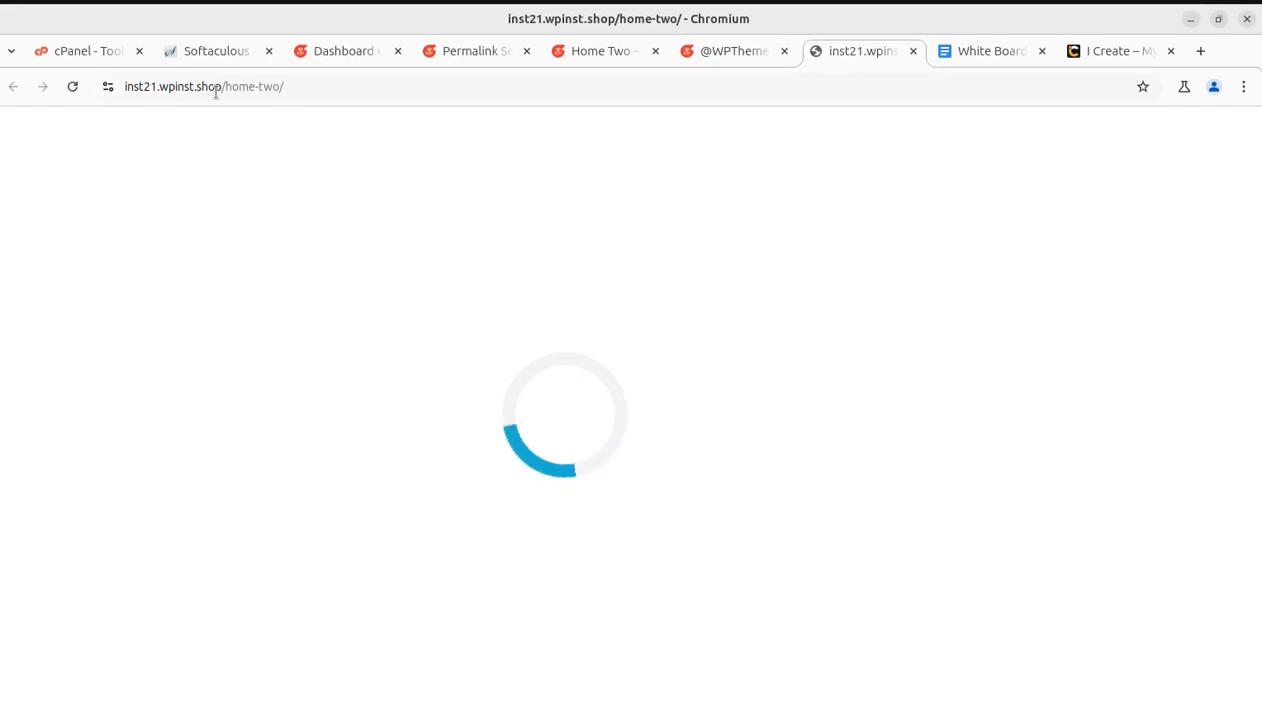
left_click(456, 54)
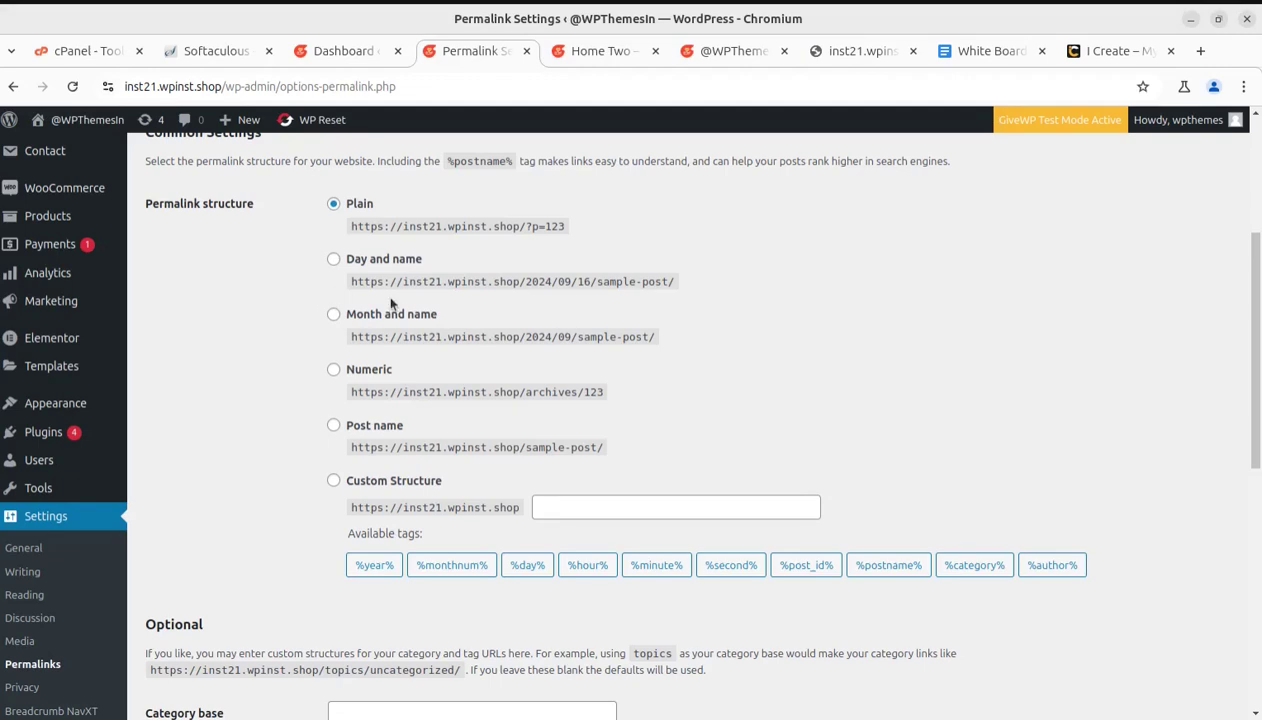
Select the Post name permalink structure and save the changes.
left_click(334, 426)
scroll(344, 446, "down", 3)
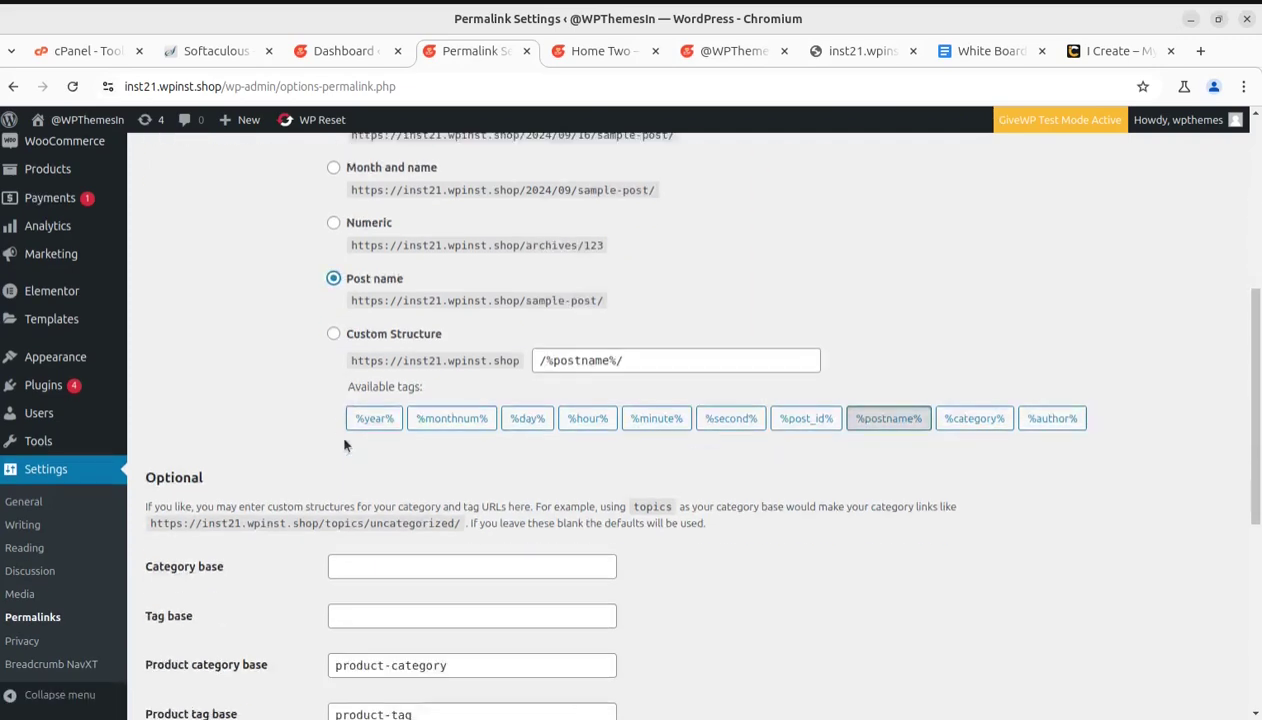
scroll(344, 446, "down", 7)
scroll(344, 446, "down", 3)
left_click(187, 636)
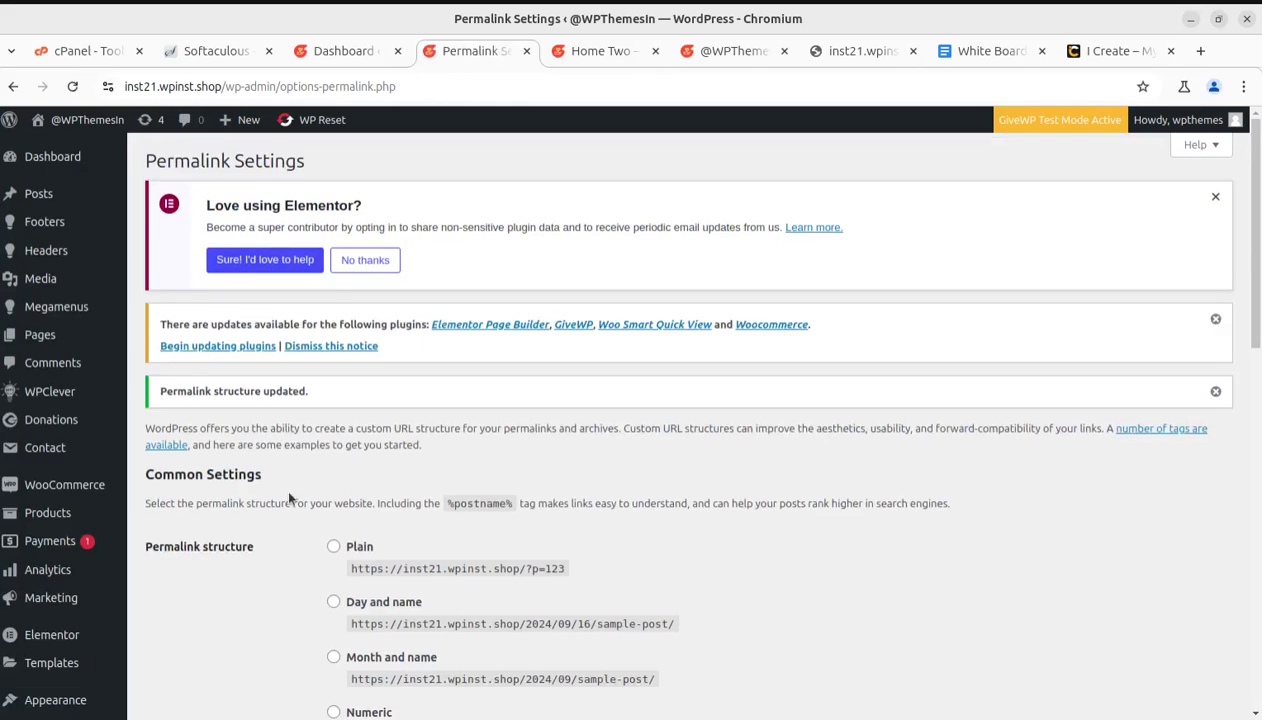
Save the permalink settings again and dismiss the plugin updates notice.
scroll(280, 462, "down", 1)
scroll(280, 462, "down", 5)
scroll(280, 462, "down", 5)
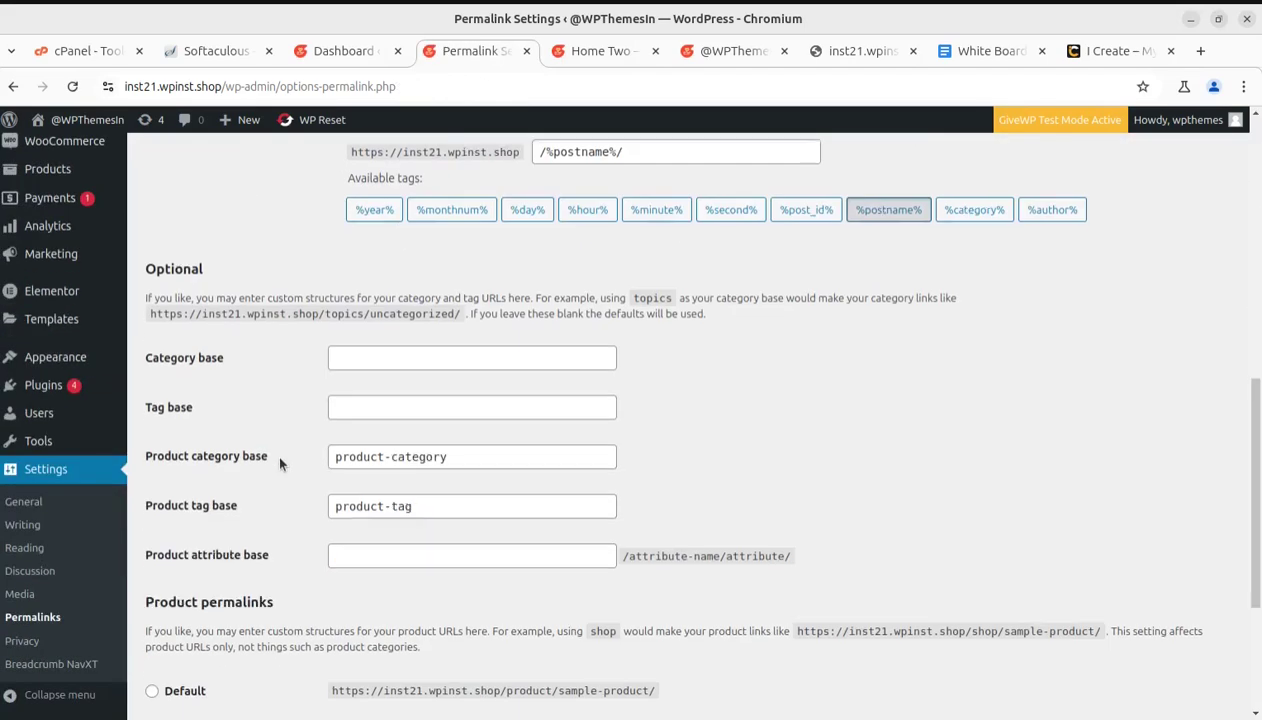
scroll(280, 462, "down", 3)
left_click(175, 638)
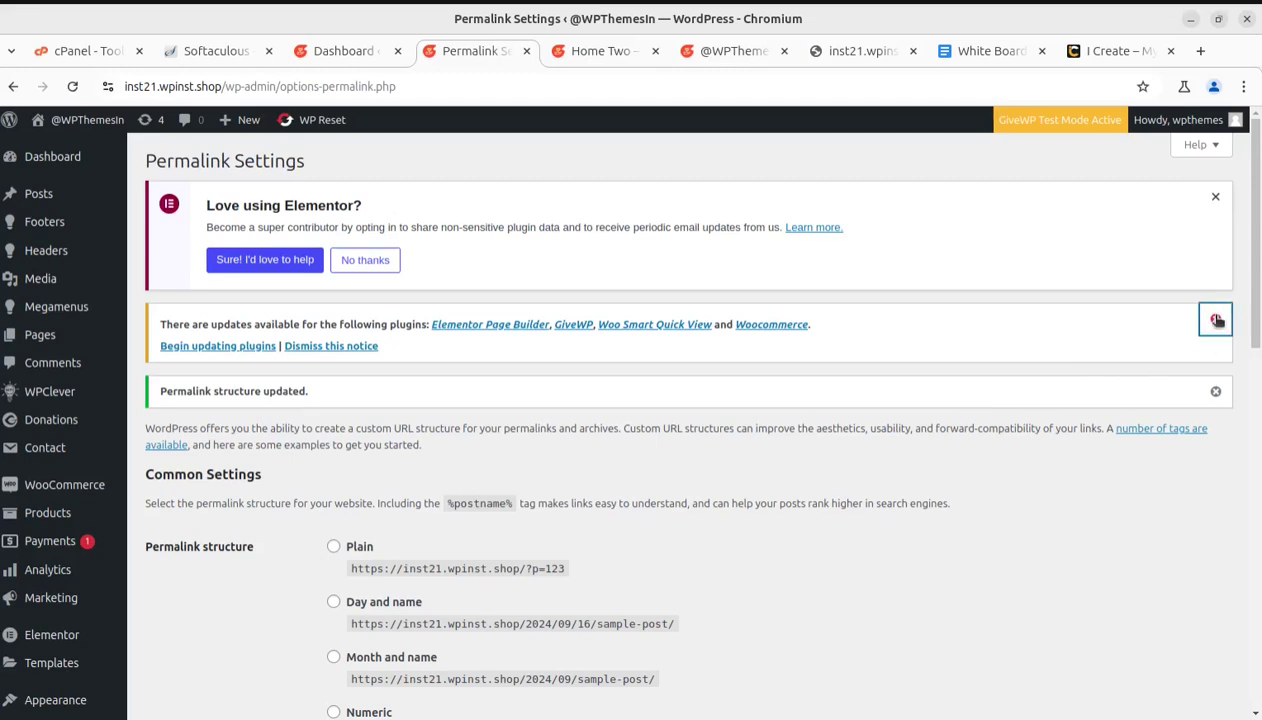
left_click(1215, 318)
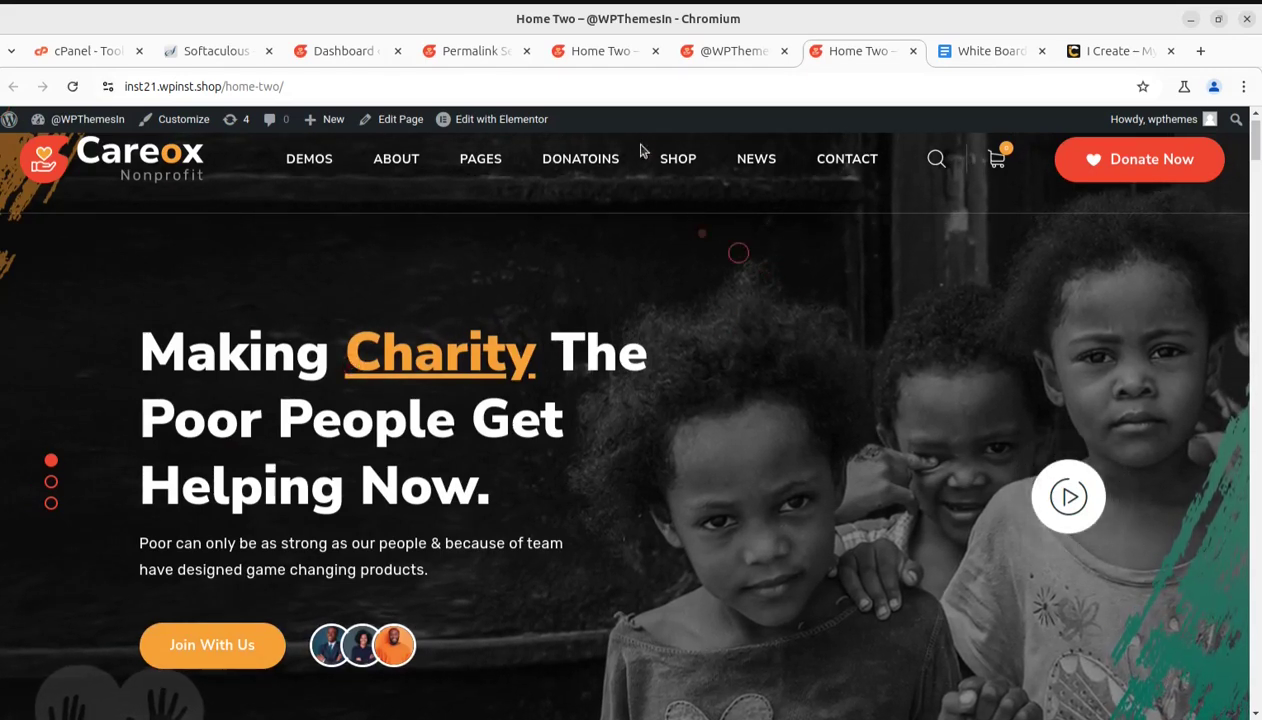
Scroll Permalink Settings to confirm Post name is still selected.
left_click(478, 51)
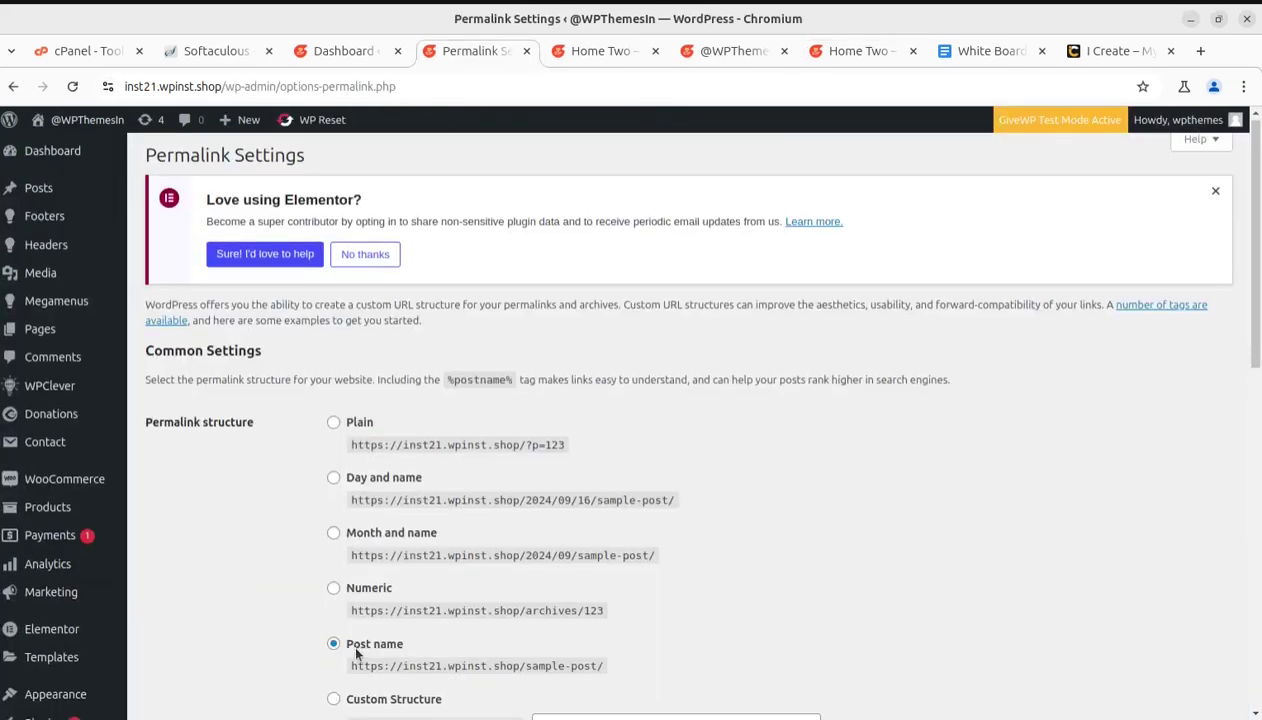
scroll(356, 653, "down", 3)
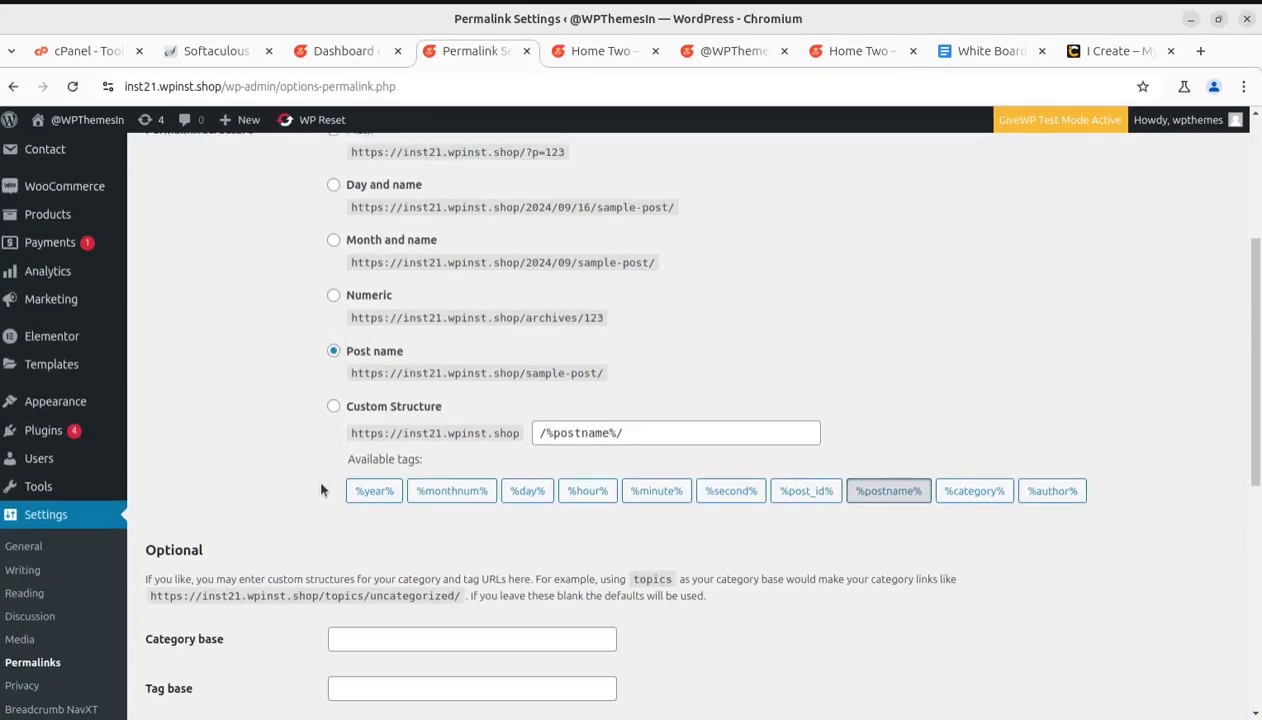
scroll(322, 489, "down", 3)
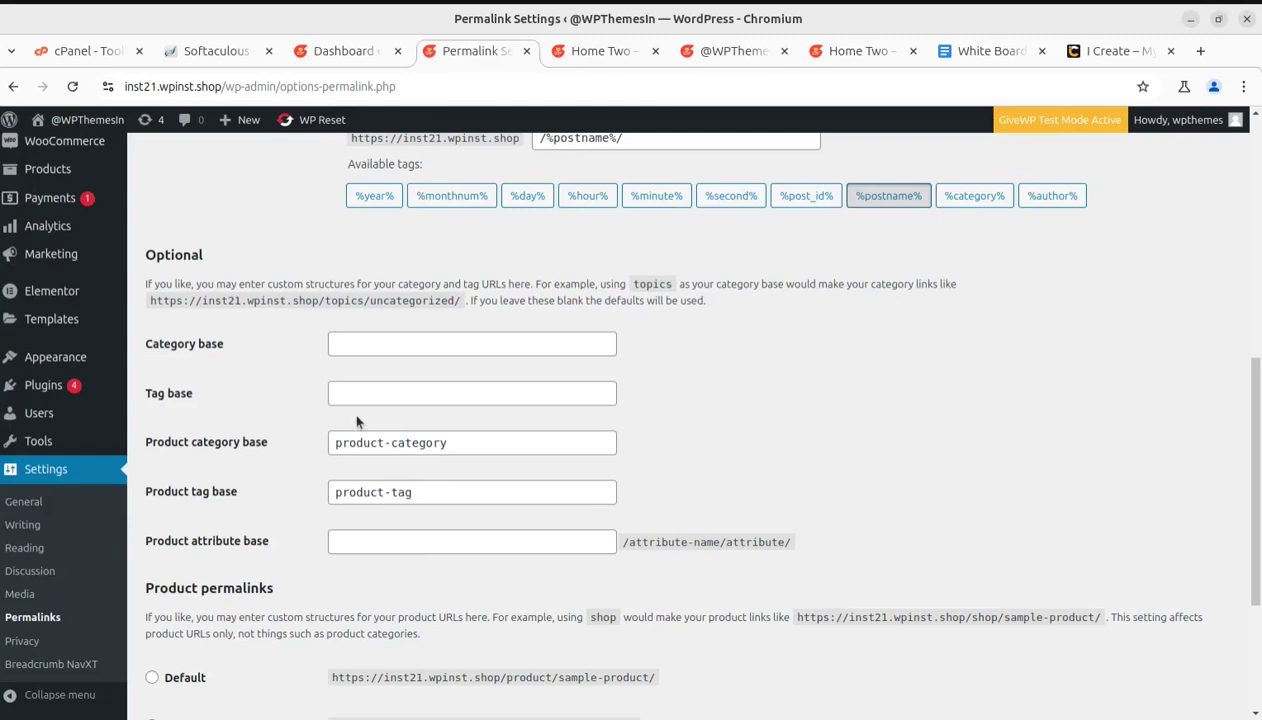
scroll(466, 466, "down", 2)
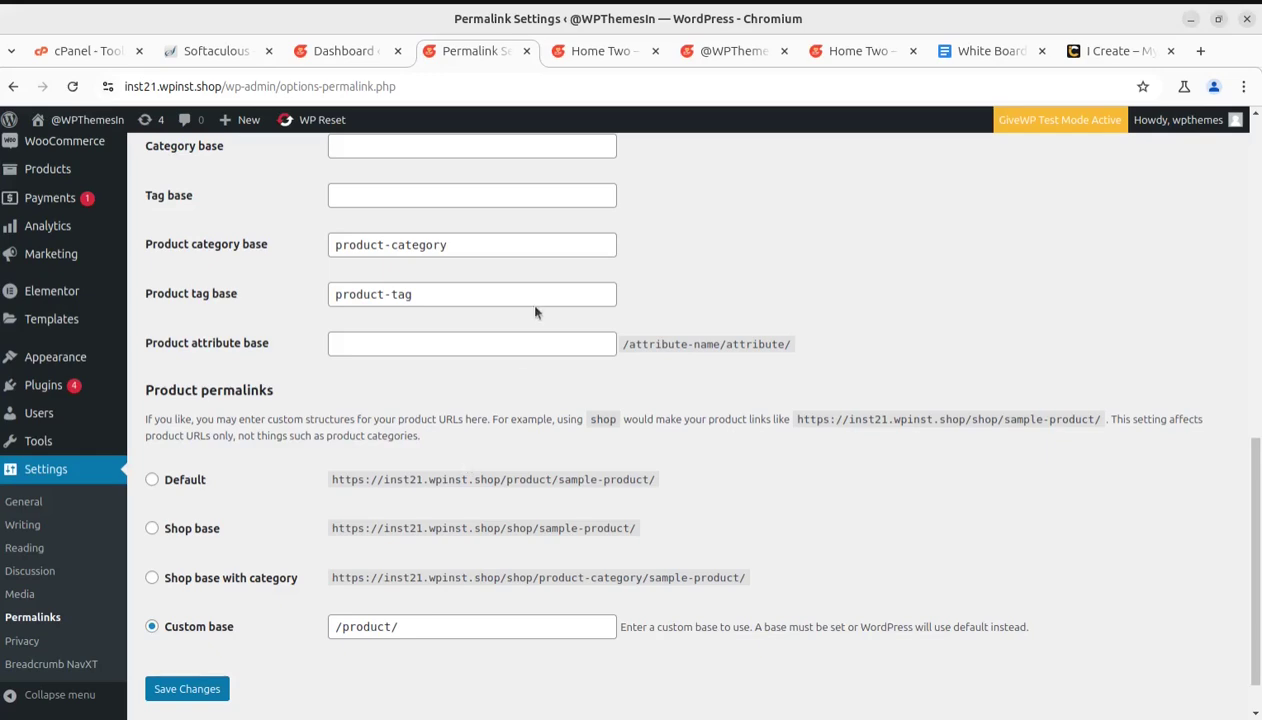
Check the Careox homepage and Home Two page, then go back to Permalink Settings.
left_click(722, 60)
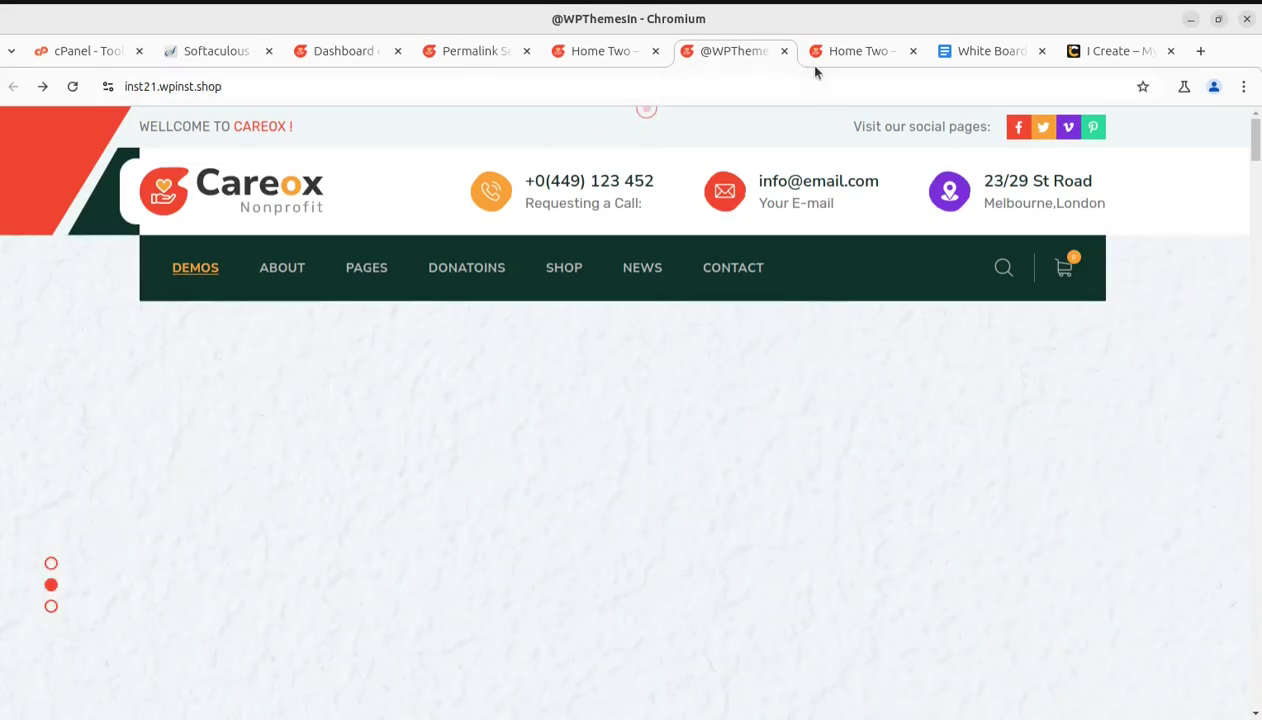
left_click(835, 52)
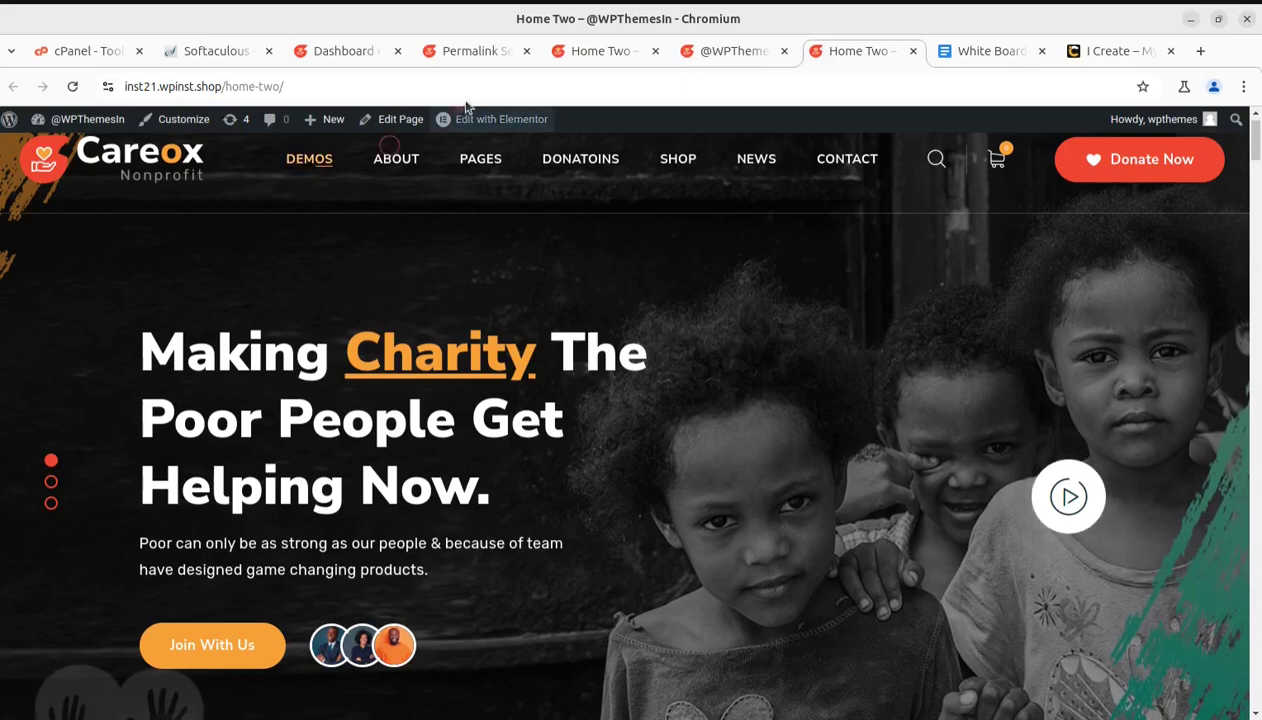
left_click(362, 52)
left_click(445, 52)
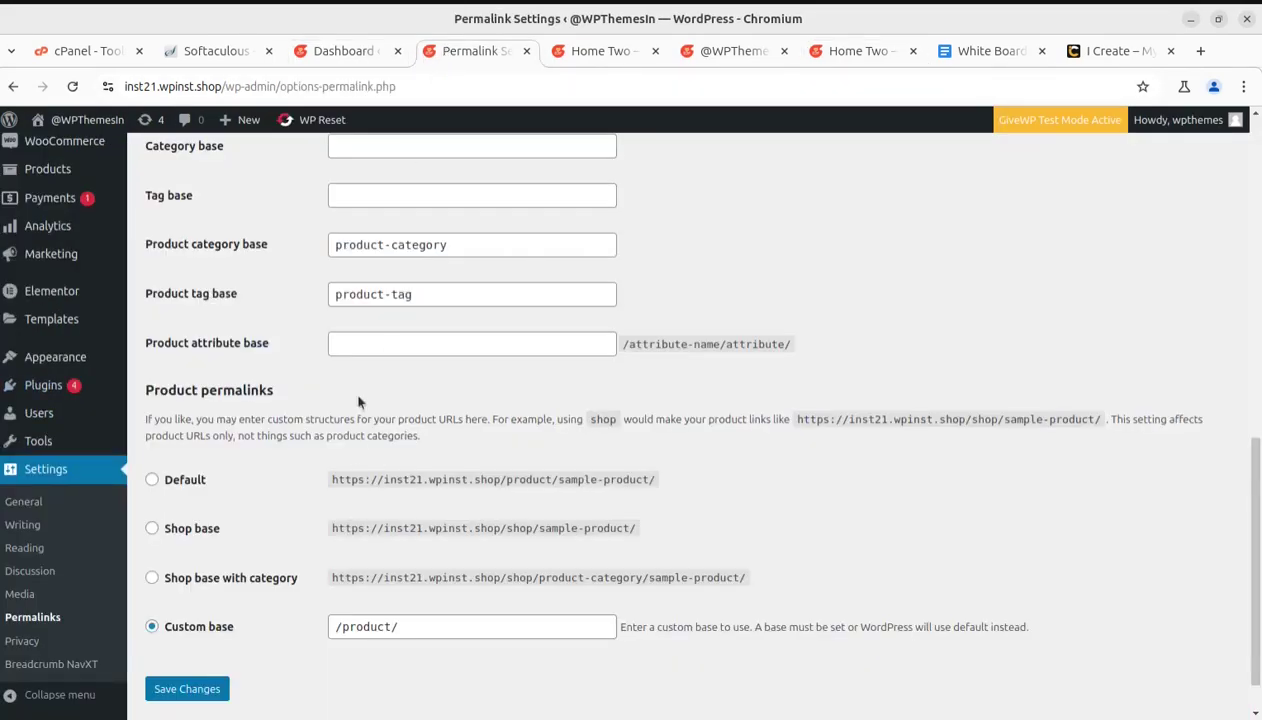
Scroll through Permalink Settings to recheck the Post name structure.
scroll(295, 517, "up", 3)
scroll(295, 517, "up", 6)
scroll(295, 517, "down", 3)
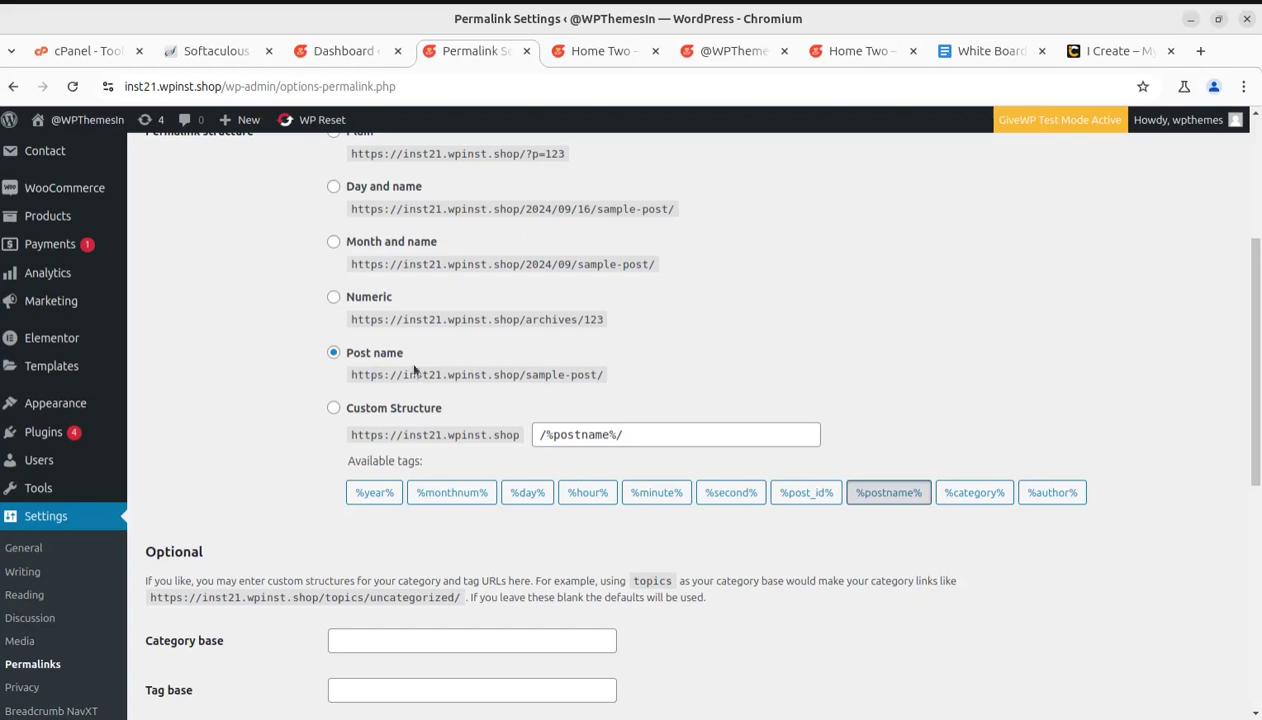
scroll(440, 385, "up", 4)
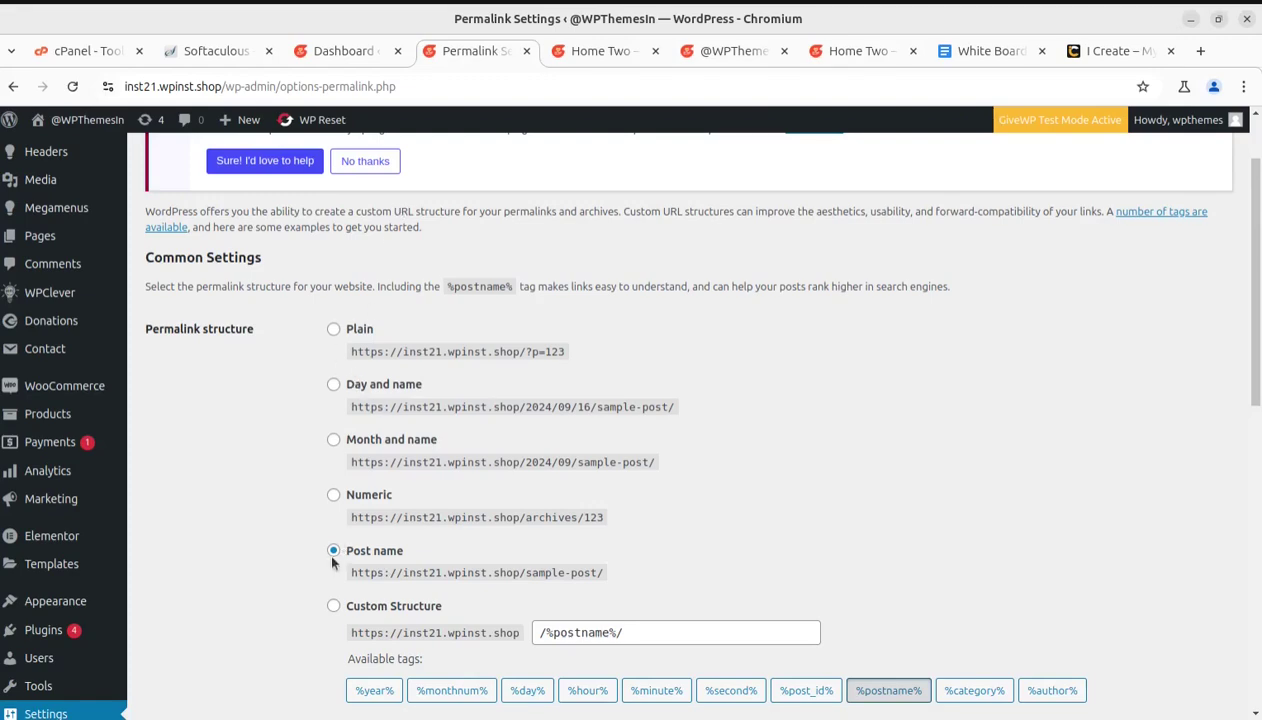
scroll(340, 555, "down", 3)
scroll(351, 539, "down", 6)
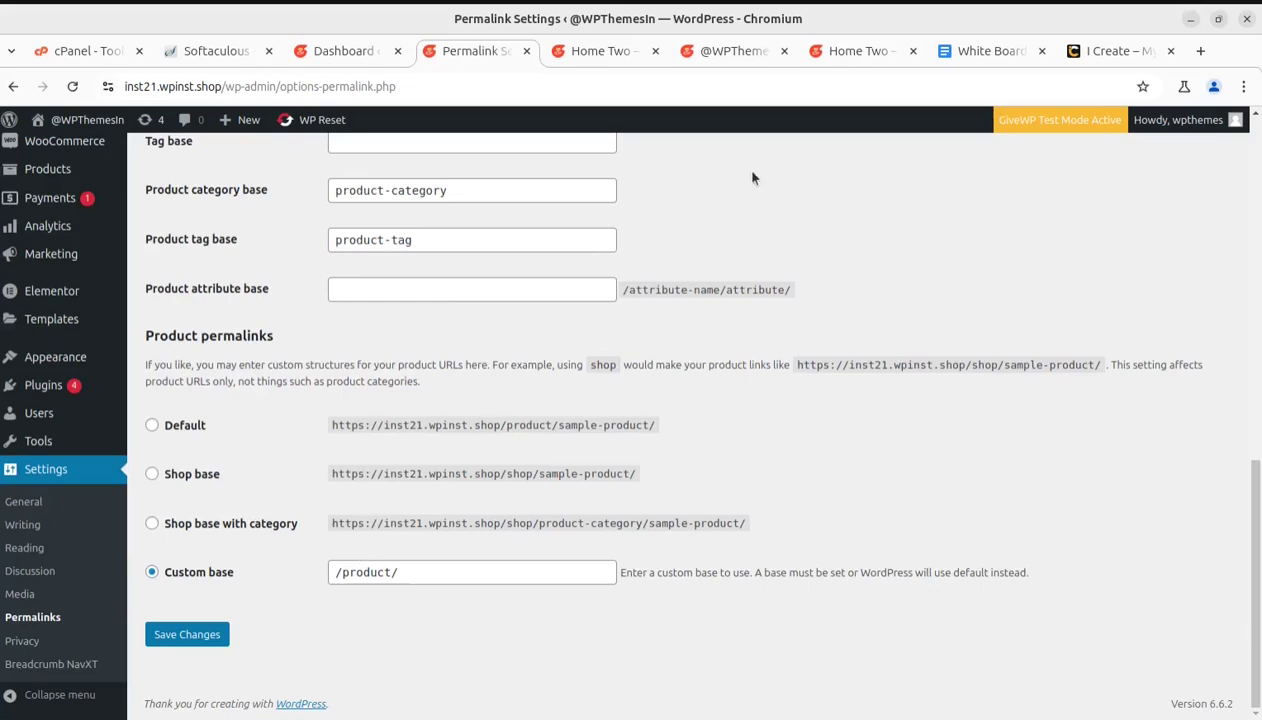
View the Careox /home-two/ page down to its service cards, then bring up the i-Create site.
left_click(727, 51)
left_click(853, 51)
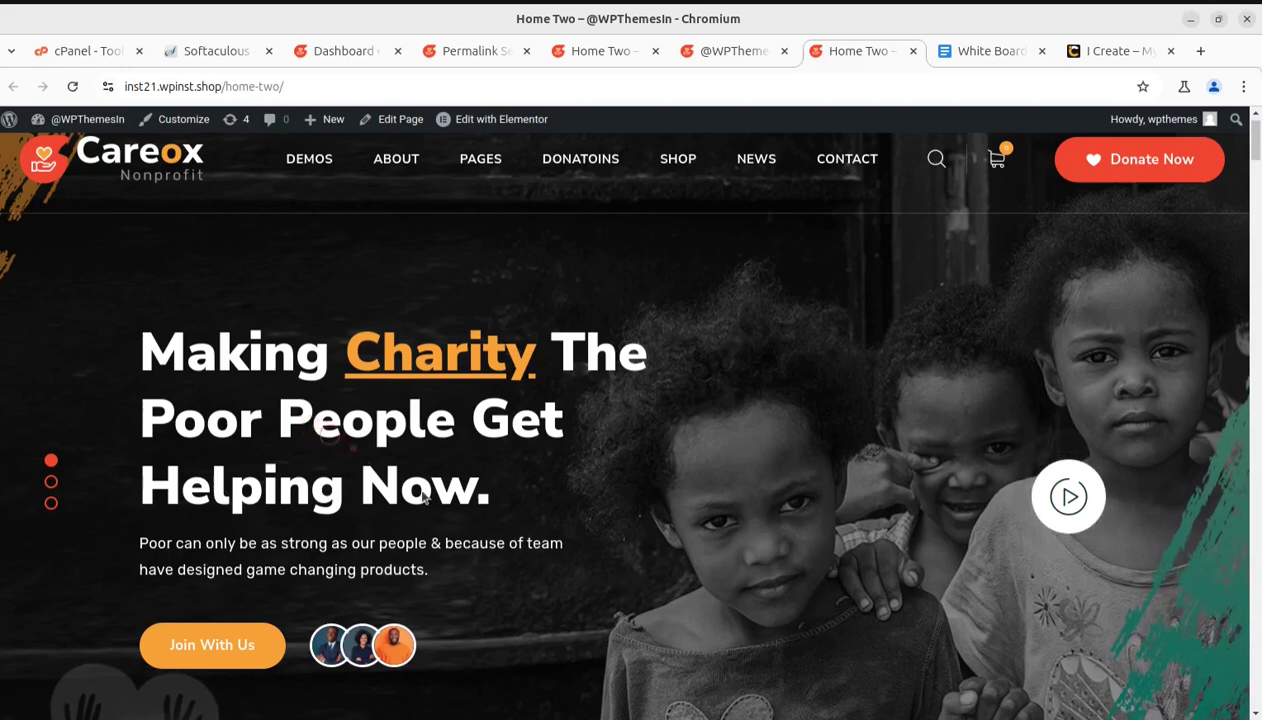
scroll(441, 505, "down", 2)
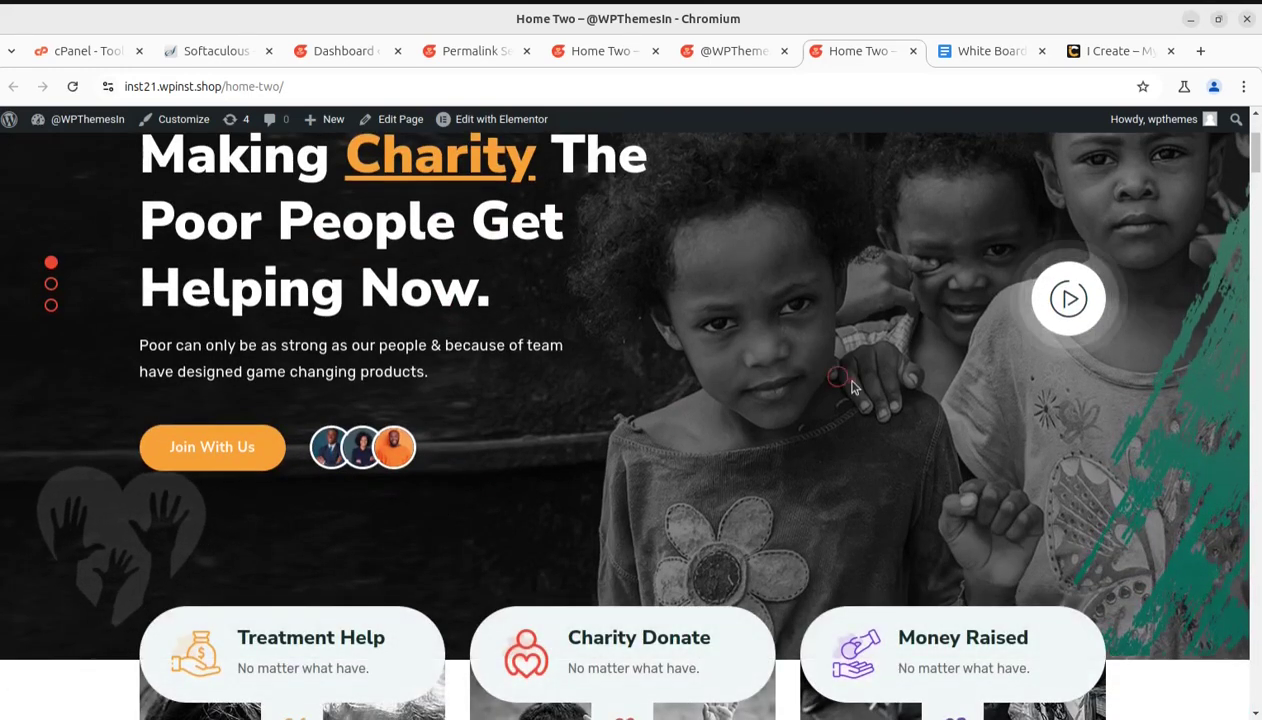
left_click(1100, 51)
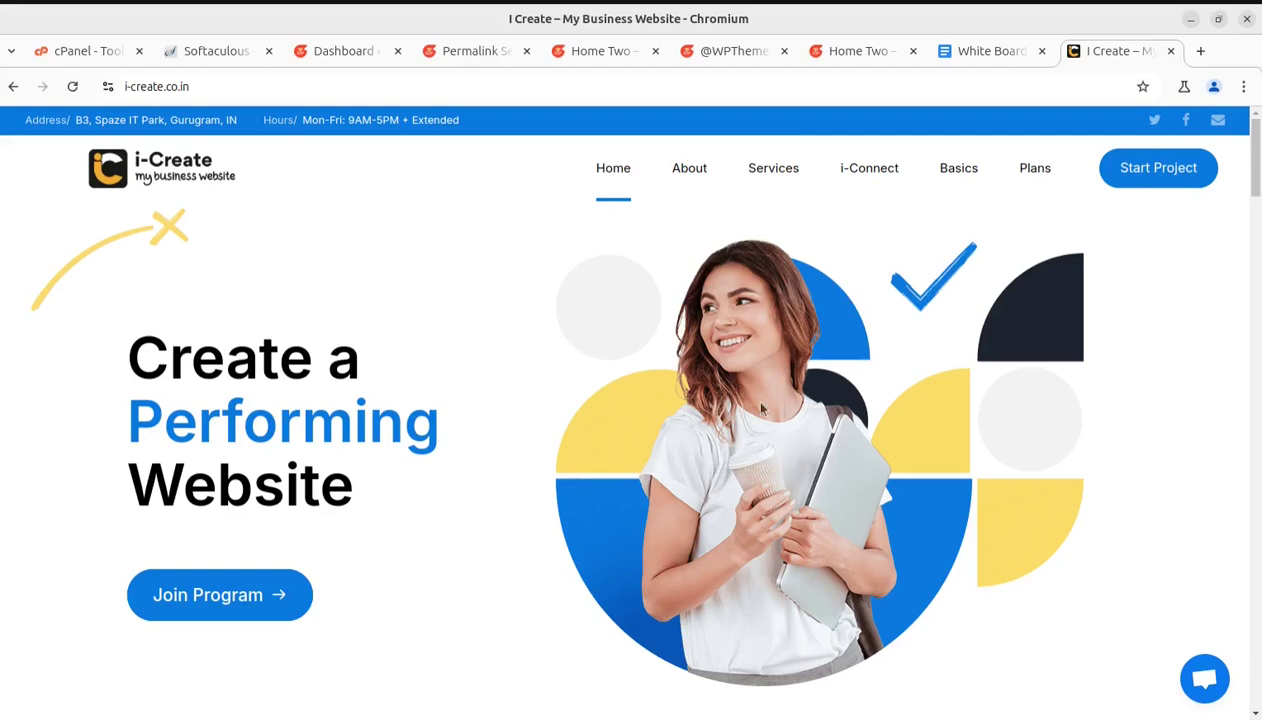
Open and close the i-Create Crisp chat, then return to the White Board document.
left_click(1190, 670)
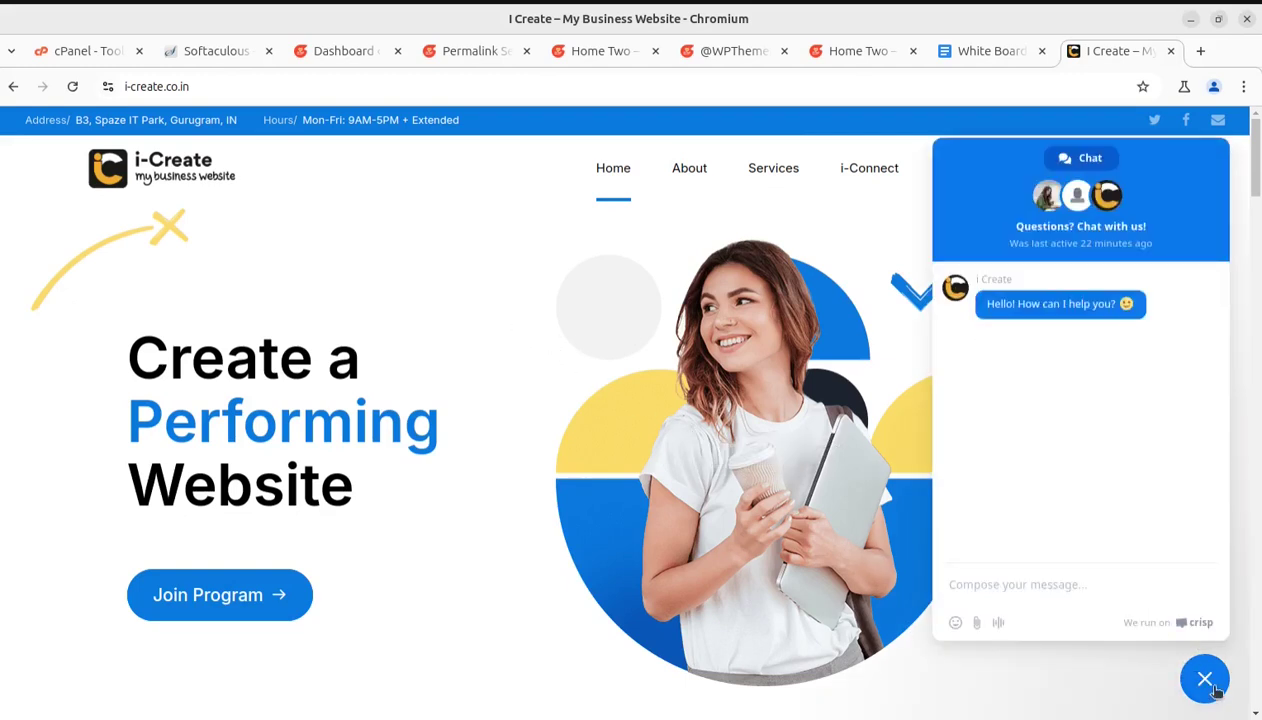
left_click(1205, 680)
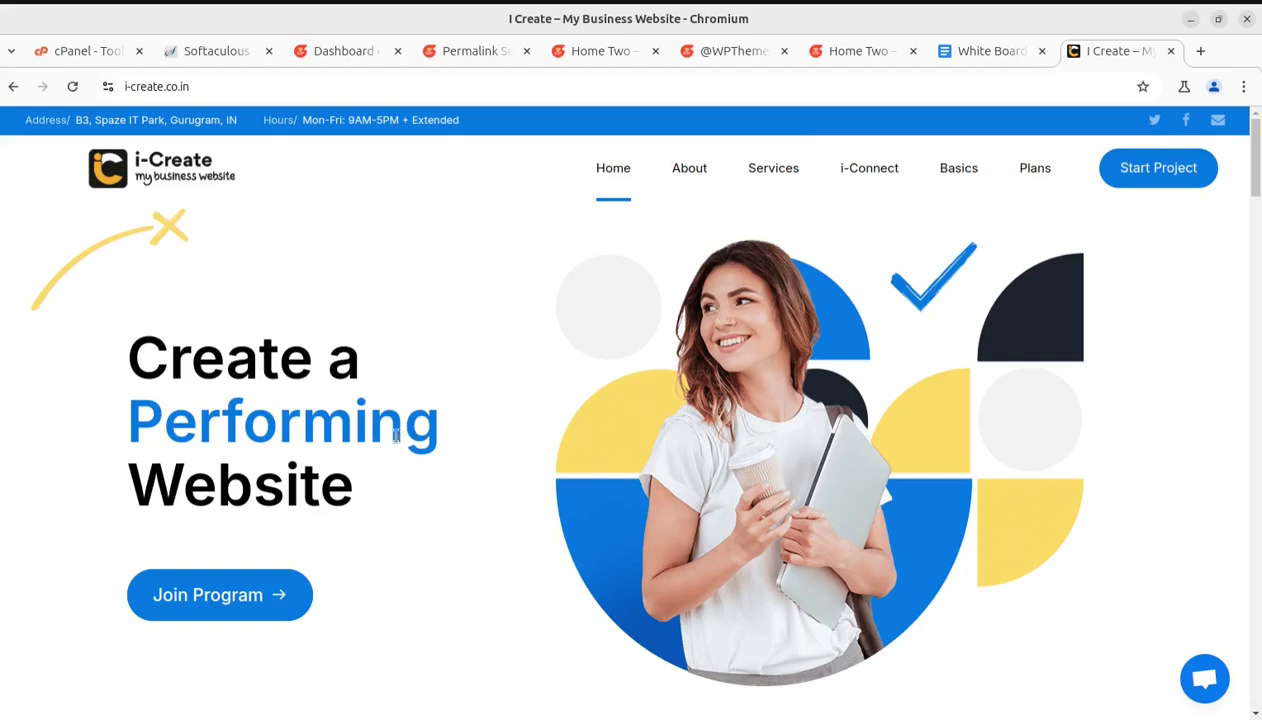
left_click(976, 50)
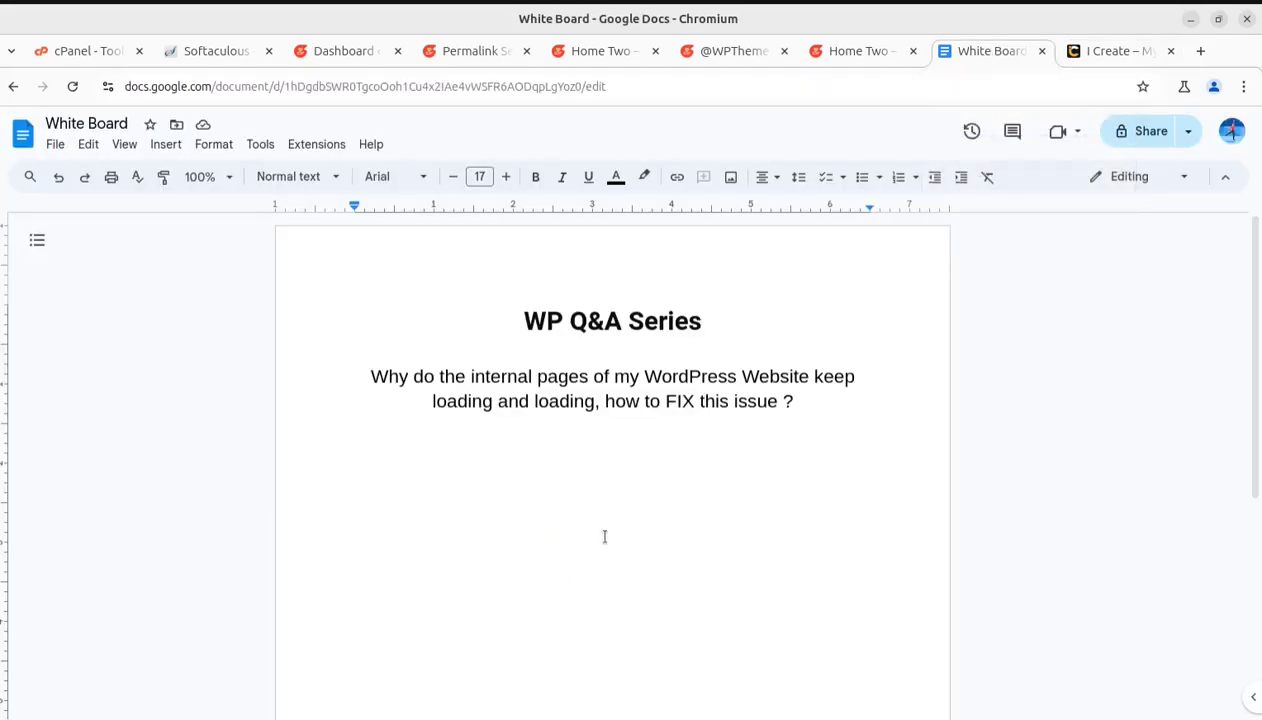